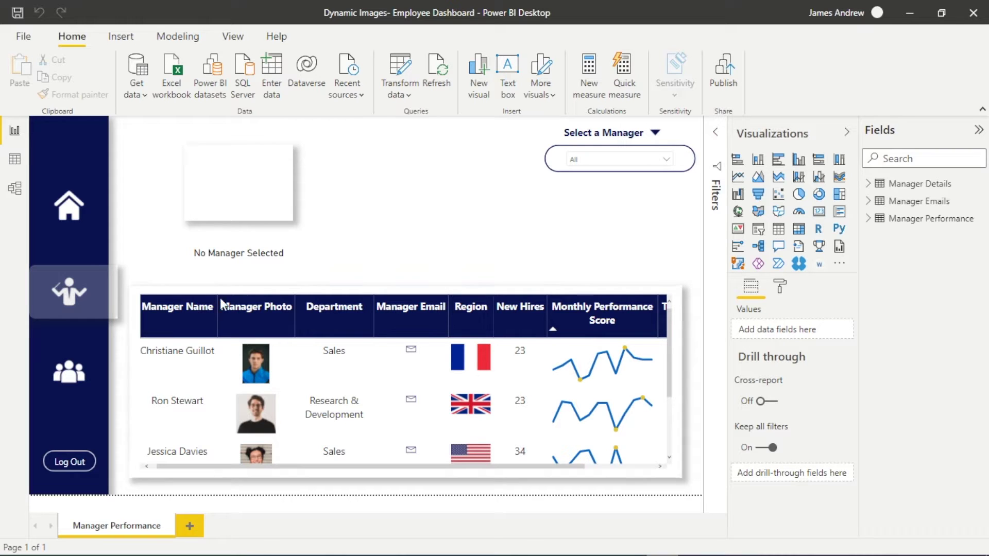
Step: Select a manager email cell and scroll the table to review its columns
click(187, 412)
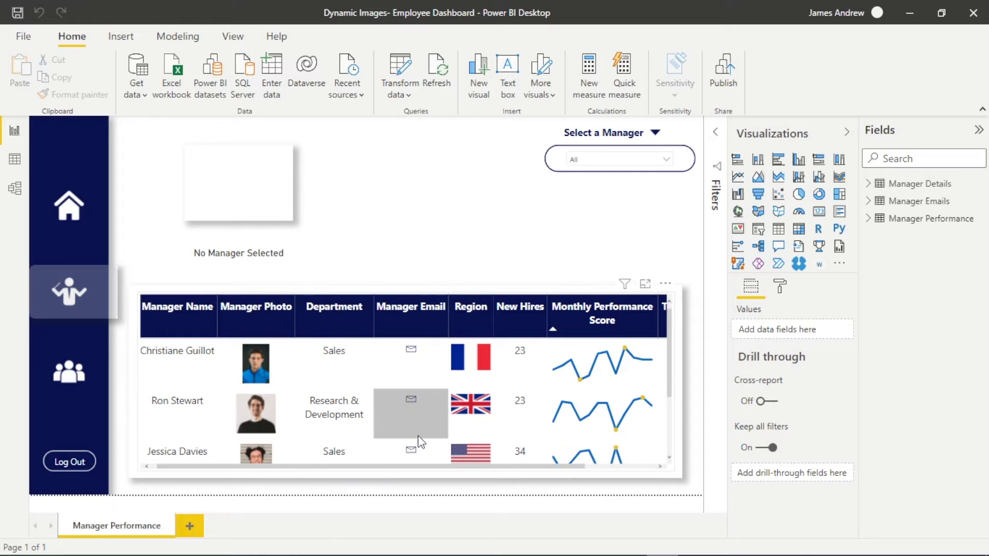
scroll(629, 384, right, 2)
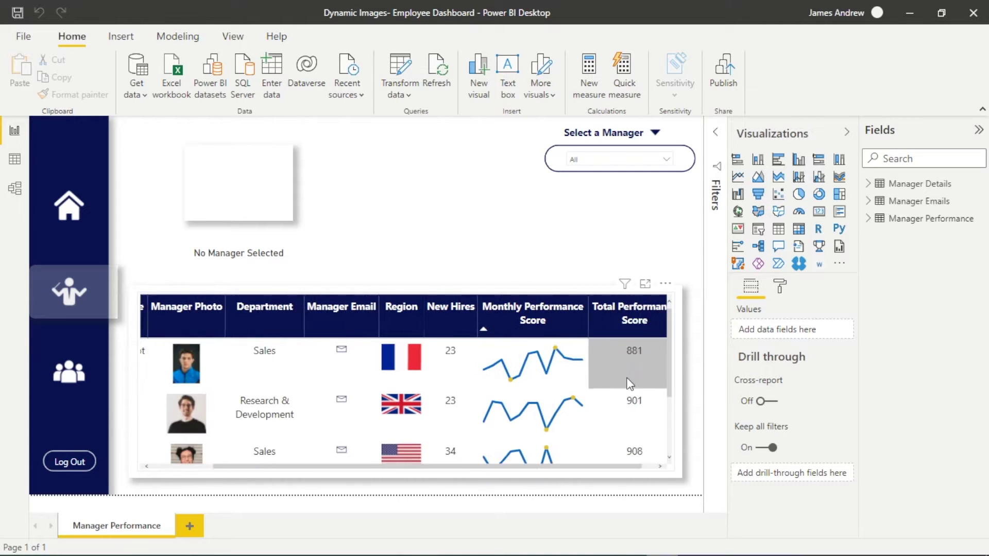
scroll(629, 383, left, 2)
scroll(629, 384, down, 1)
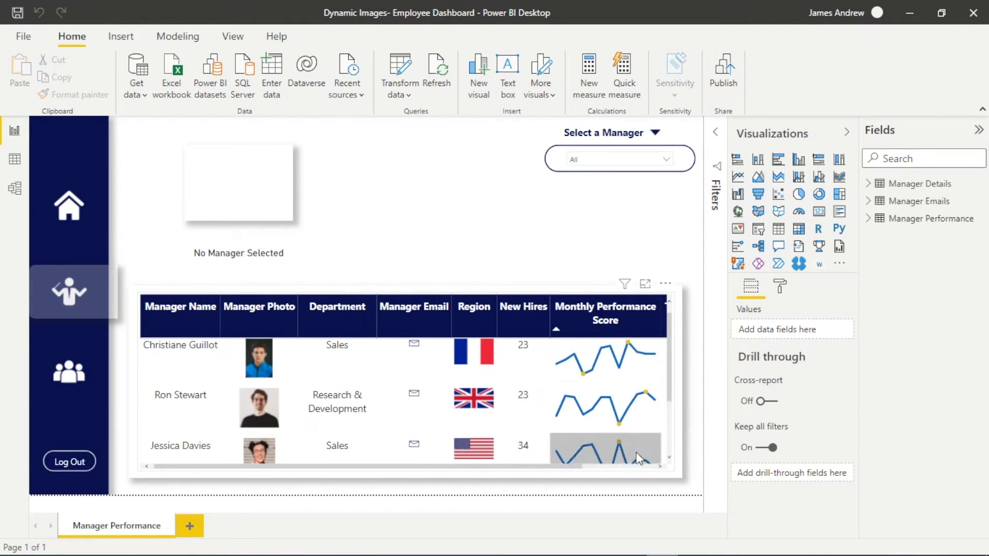
scroll(580, 345, up, 1)
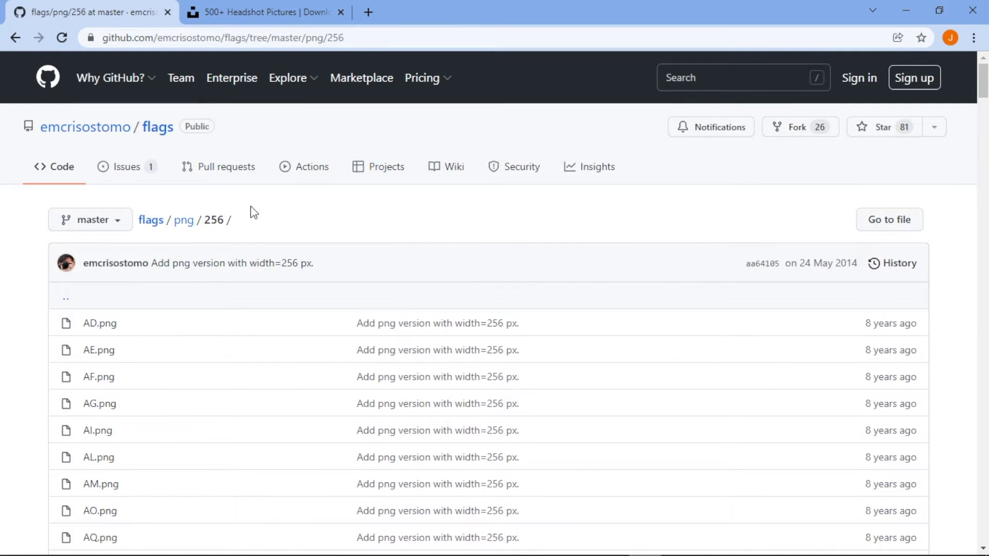
Step: Scroll the png/256 flag list down to FR.png and open it
scroll(176, 394, down, 5)
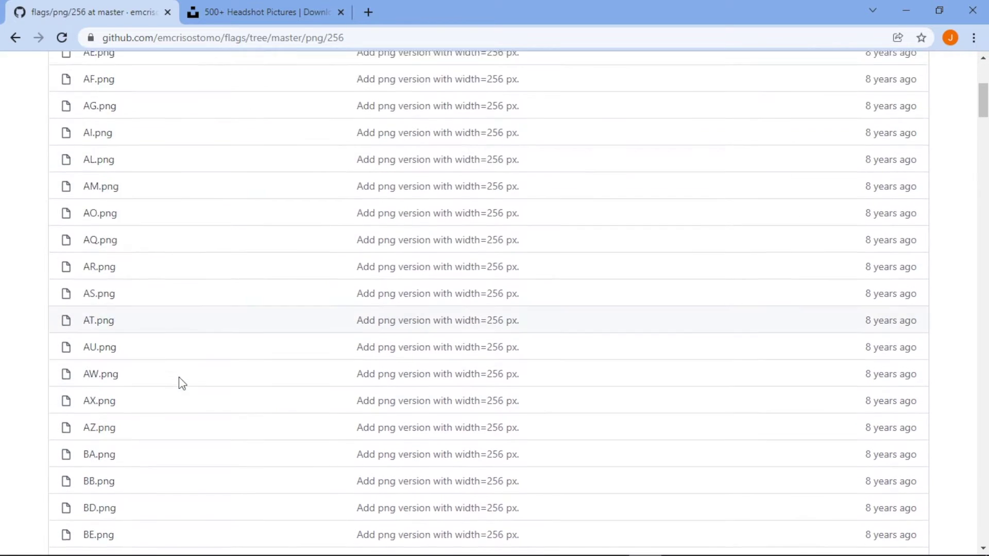
scroll(180, 378, down, 14)
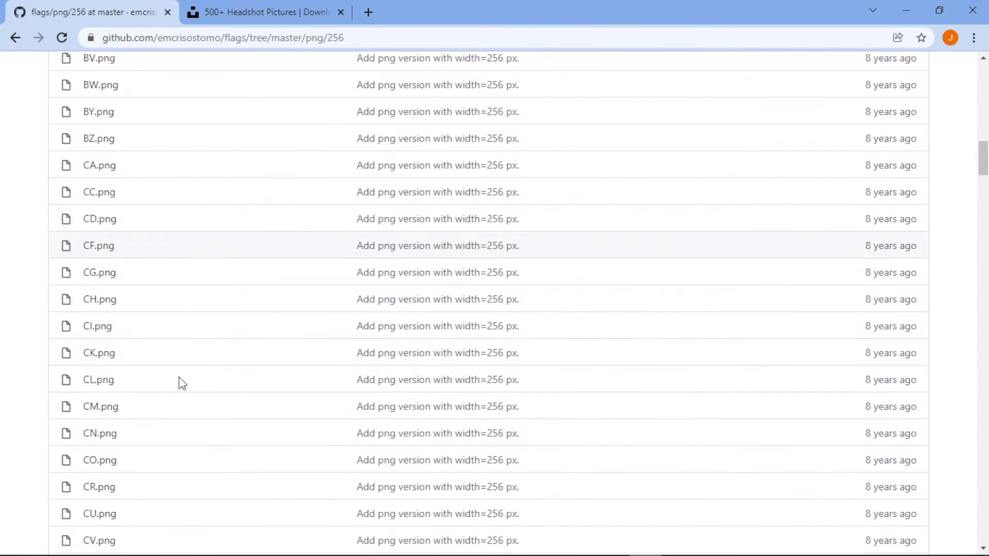
scroll(178, 377, down, 10)
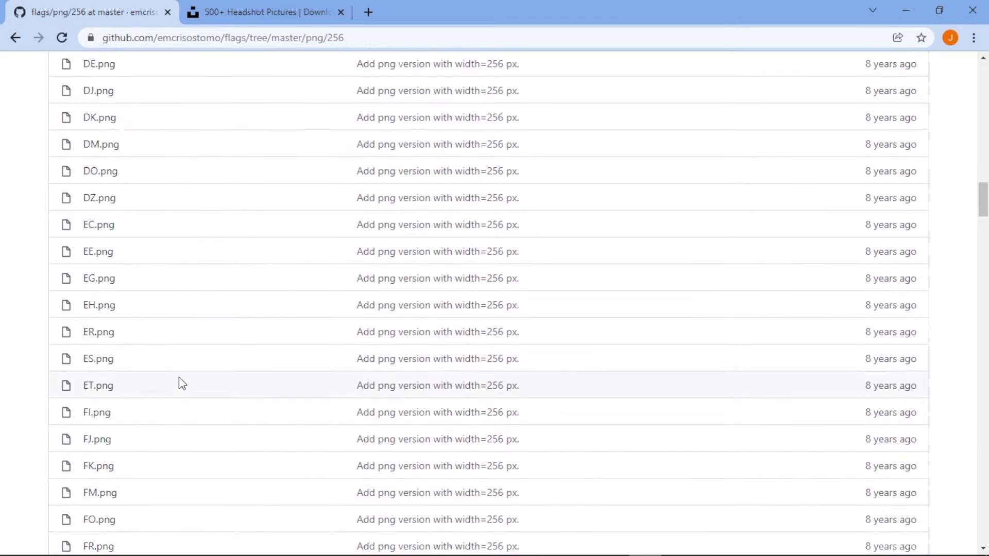
scroll(179, 377, down, 3)
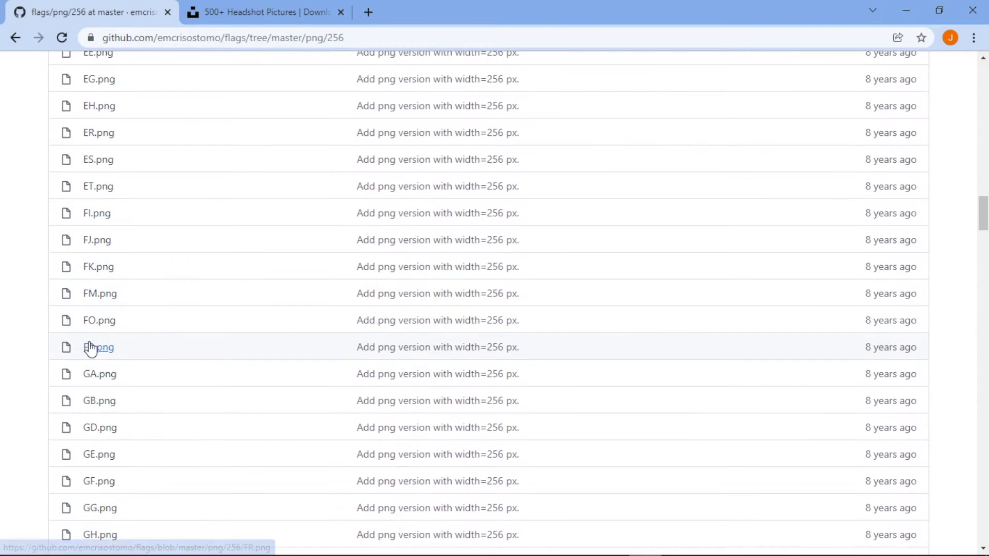
click(91, 348)
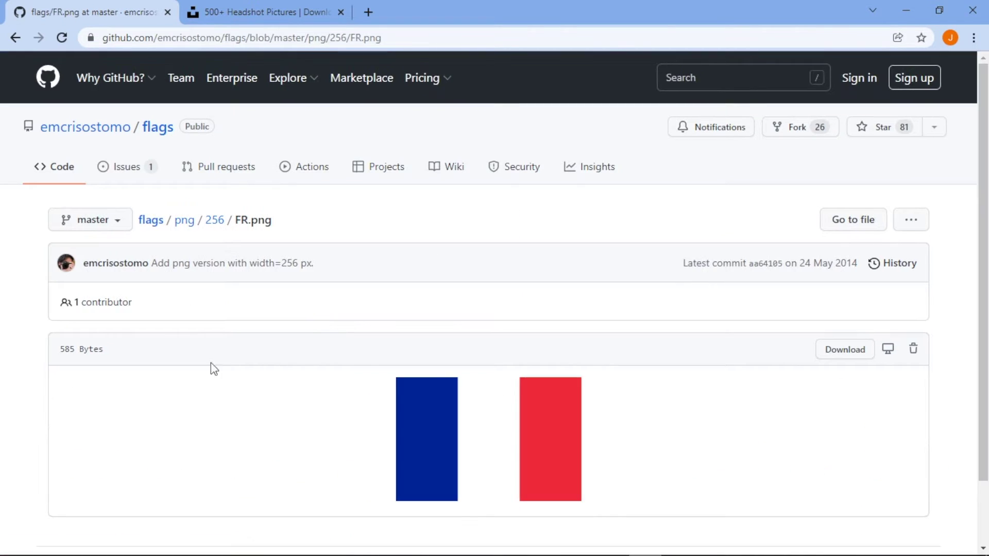
Step: Bring up the French flag image's options, then dismiss them without choosing one
scroll(506, 408, down, 2)
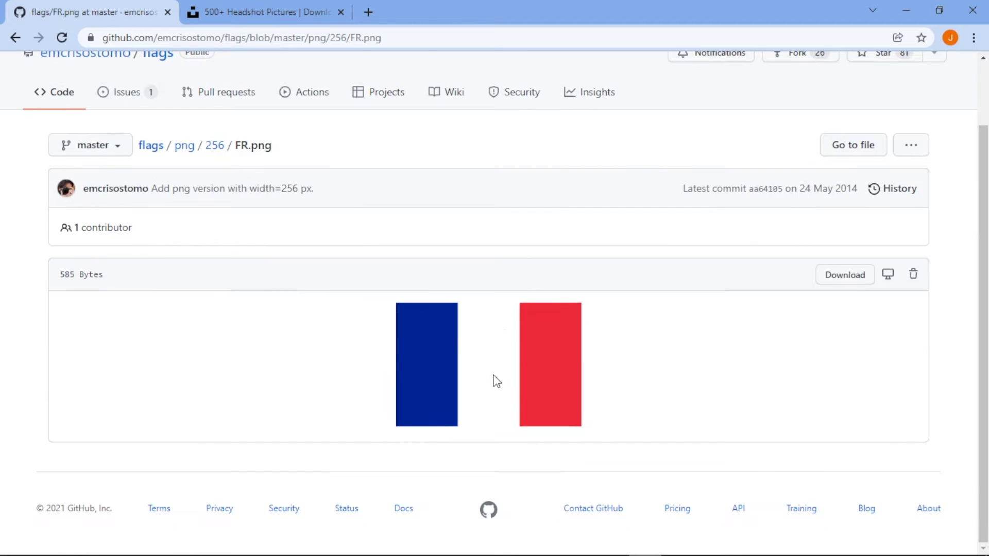
right_click(496, 381)
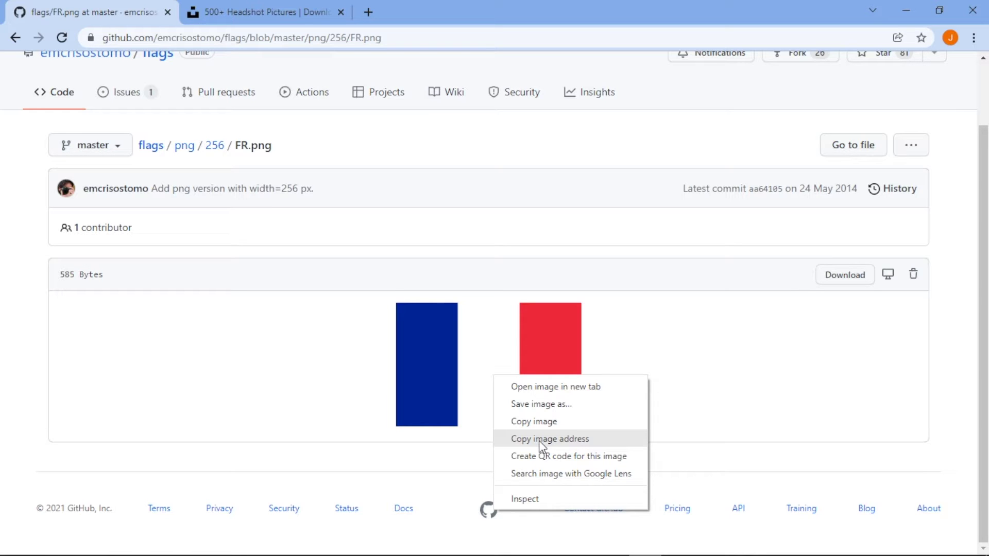
click(432, 159)
Step: Browse the Unsplash headshot results and bring up a photo's link options
click(280, 7)
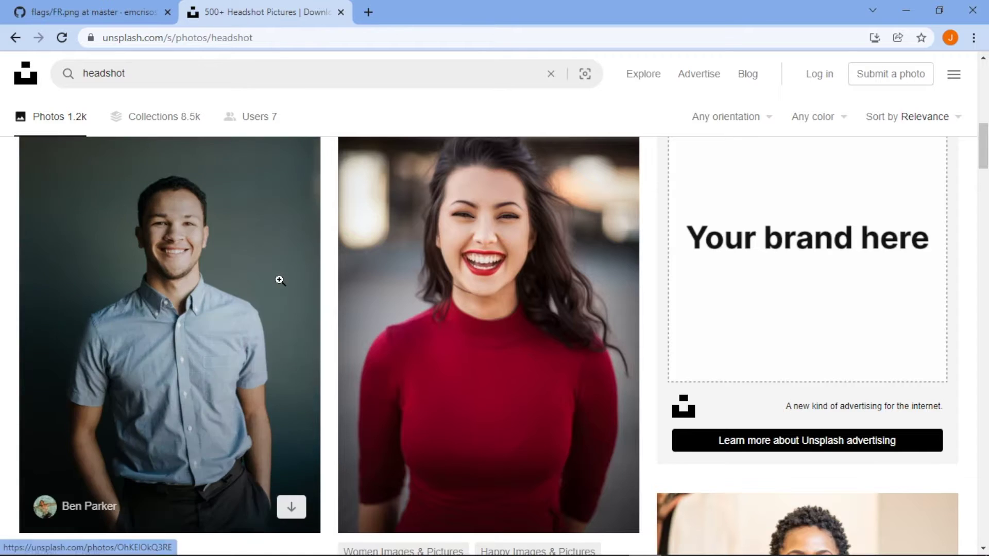
scroll(280, 278, up, 5)
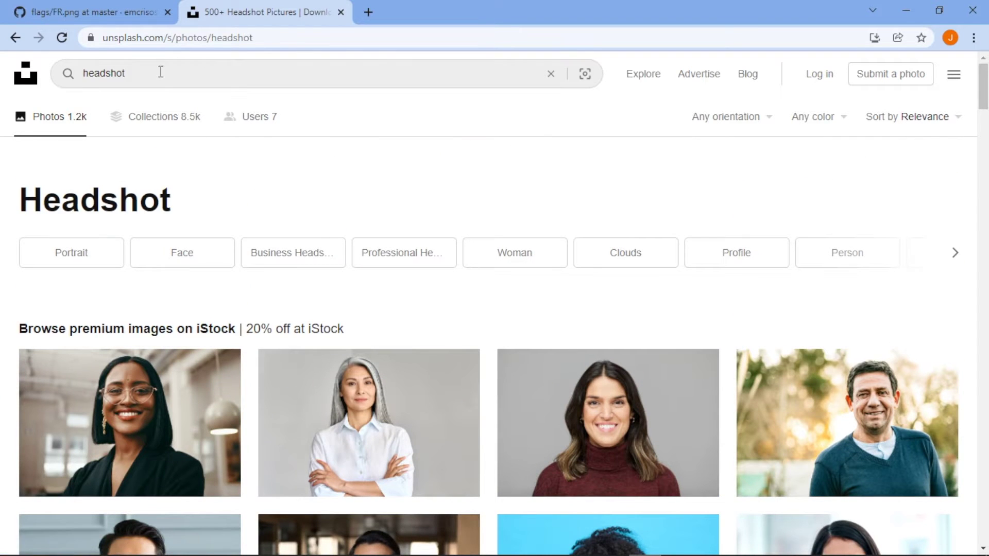
scroll(209, 368, down, 15)
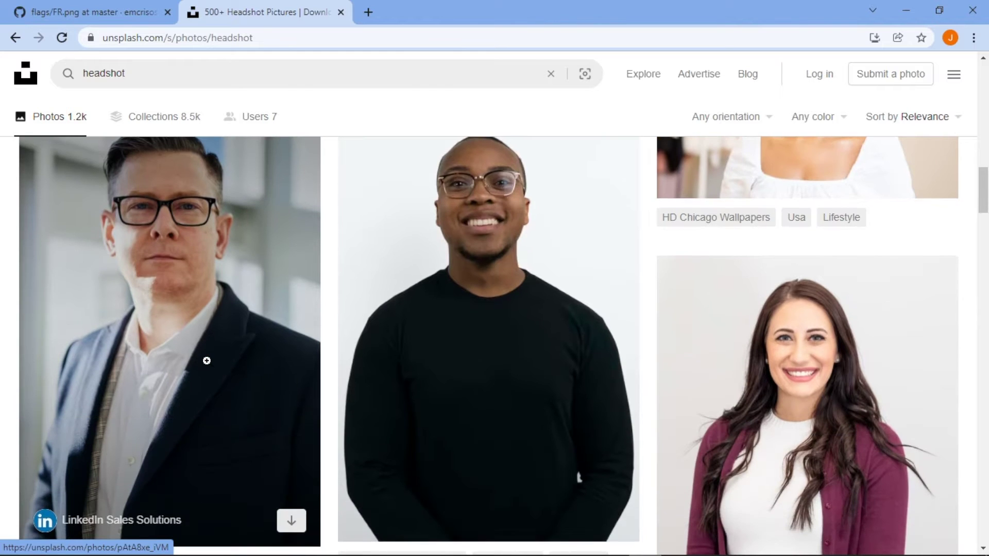
right_click(173, 324)
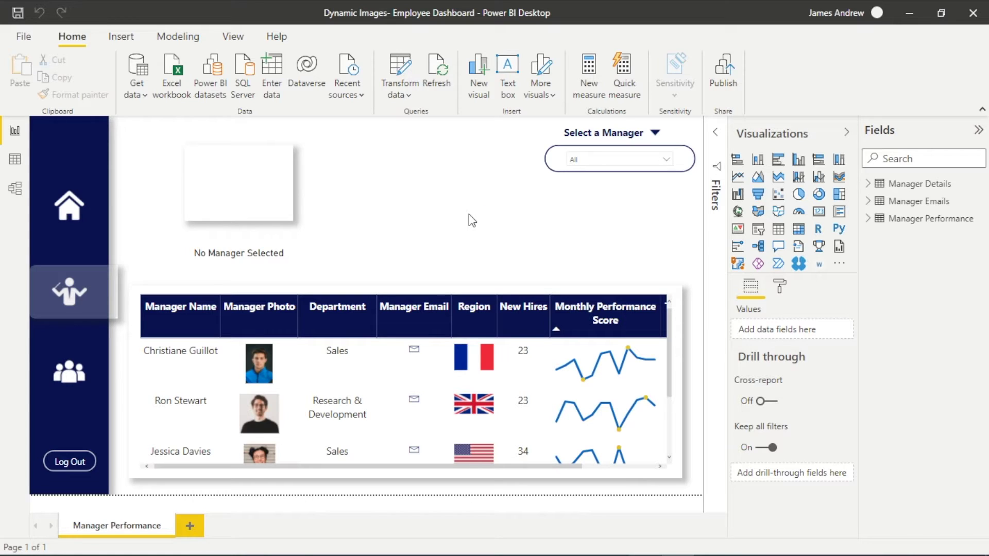
Step: Expand and collapse the Manager Details, Emails and Performance fields, then switch to Data view
click(868, 184)
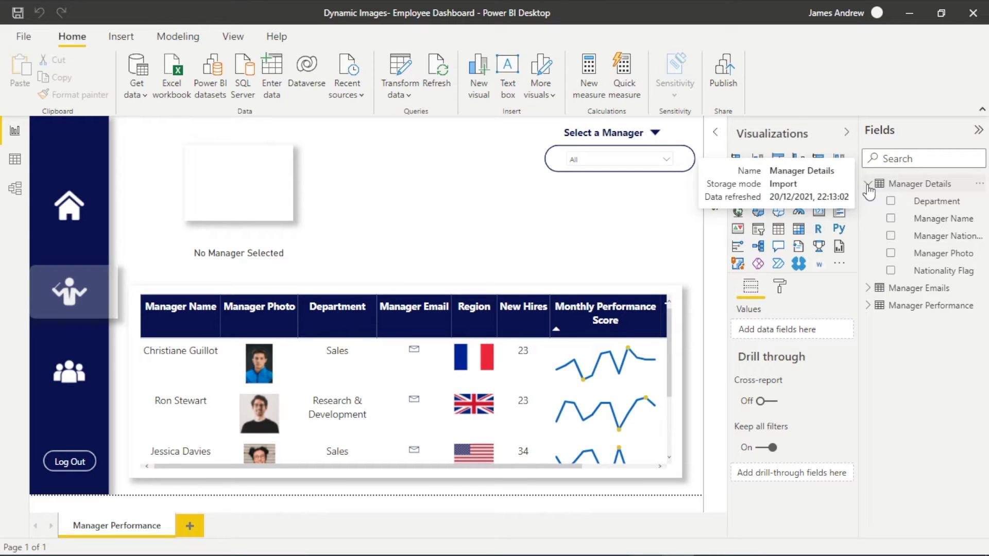
click(868, 288)
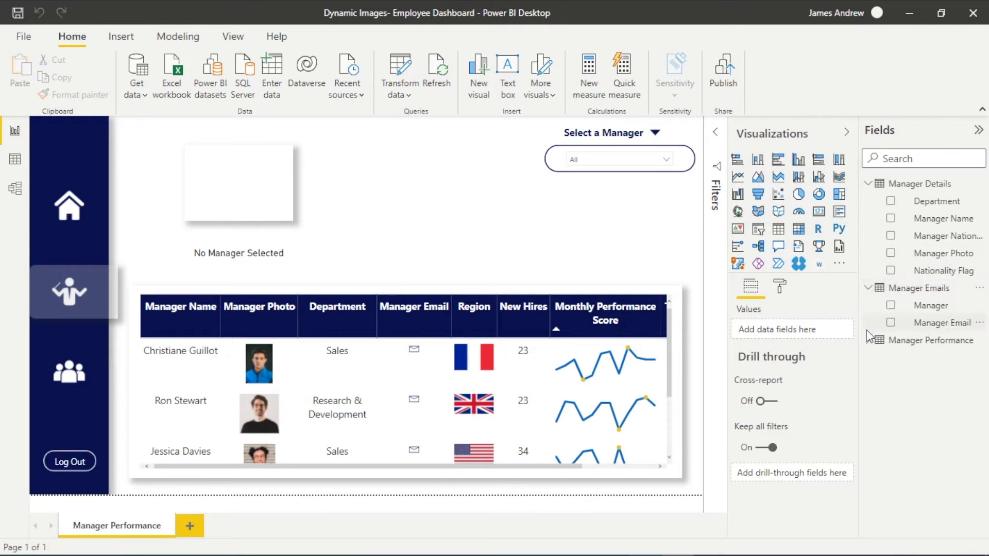
click(868, 341)
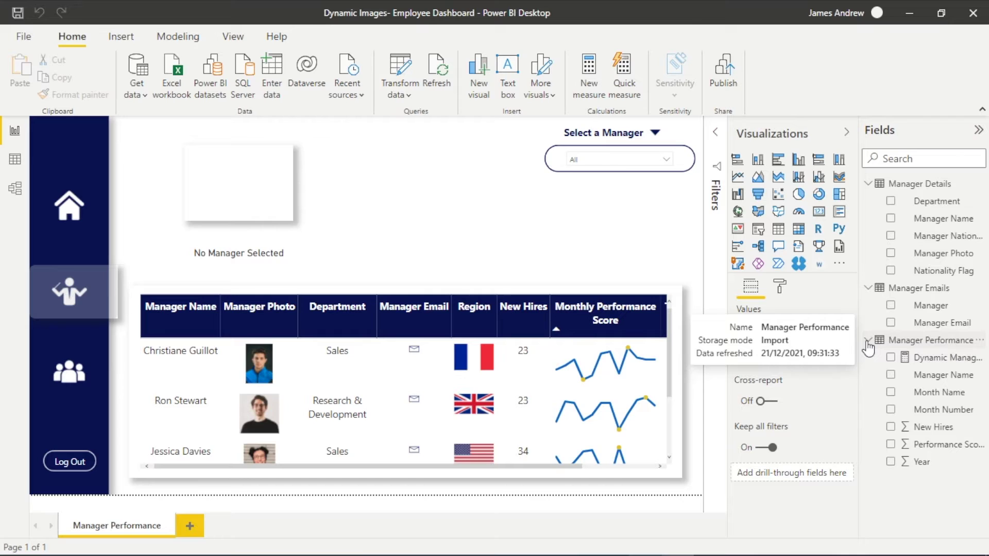
click(868, 341)
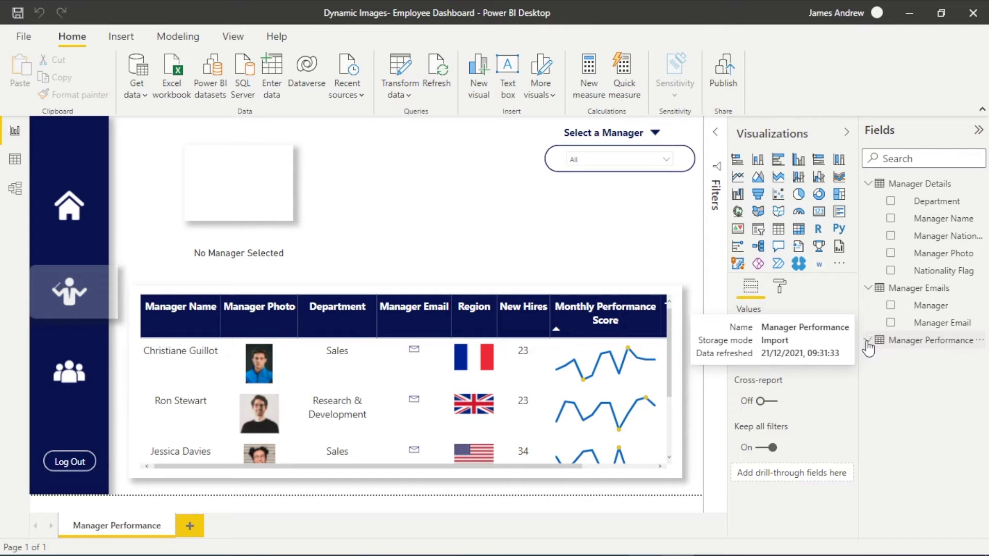
click(868, 287)
click(869, 185)
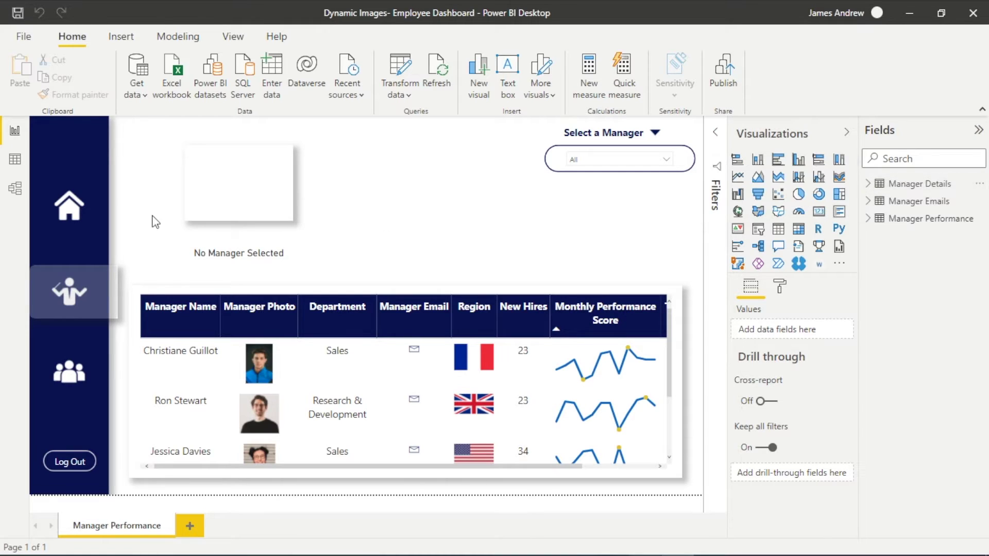
click(15, 161)
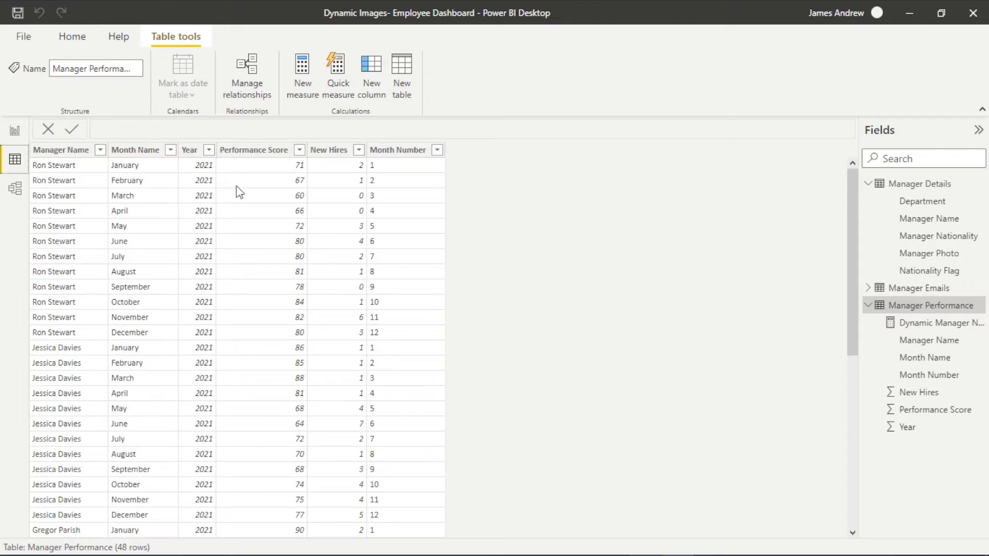
Step: Inspect the Manager Details and Manager Emails rows, then return to Report view
click(902, 184)
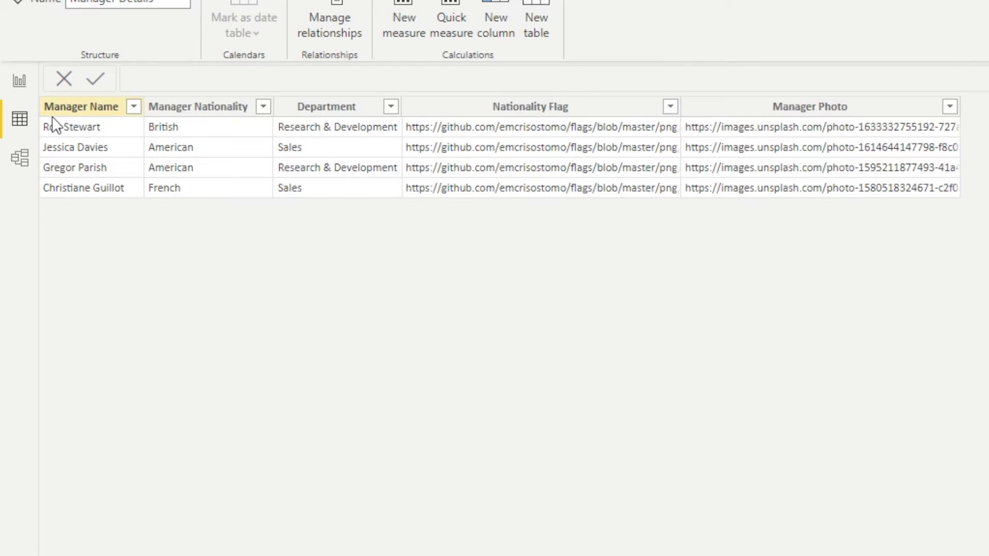
click(870, 290)
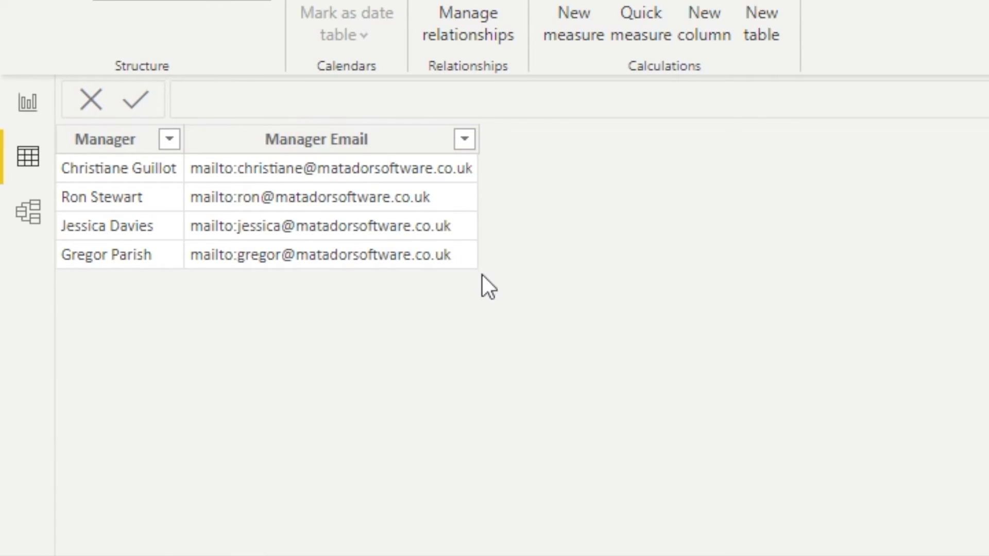
click(15, 130)
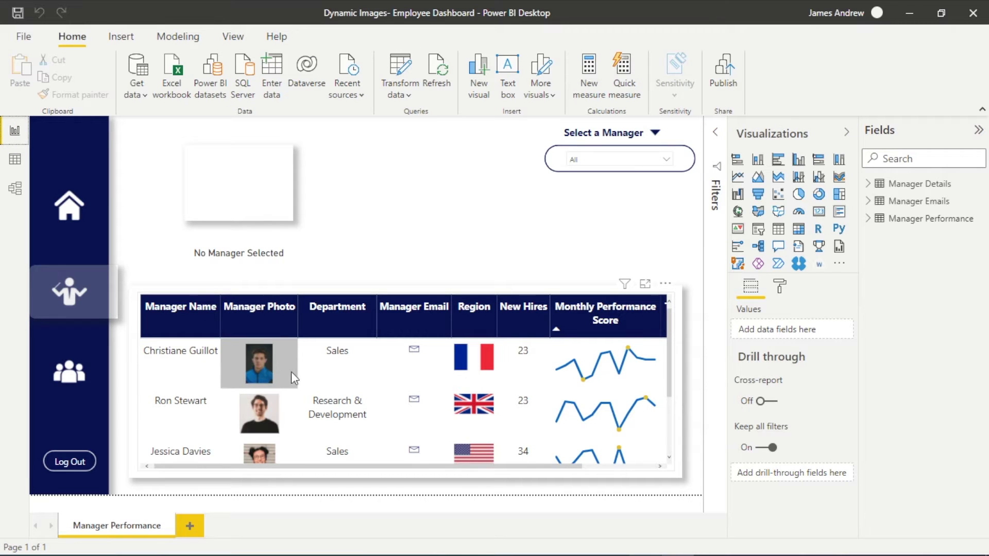
Step: Expand Manager Details and select Manager Photo to show its Image URL data category
mouse_move(287, 377)
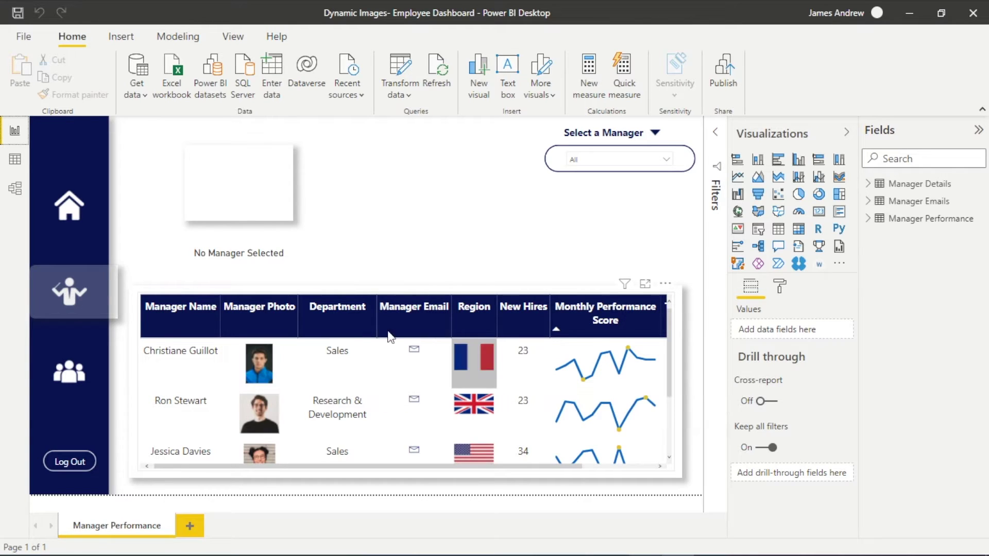
mouse_move(254, 363)
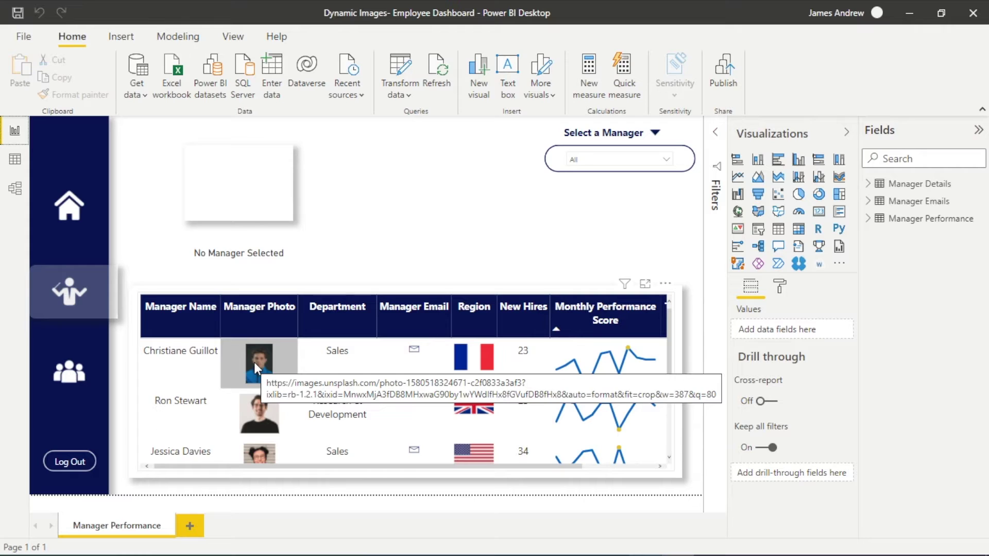
click(868, 185)
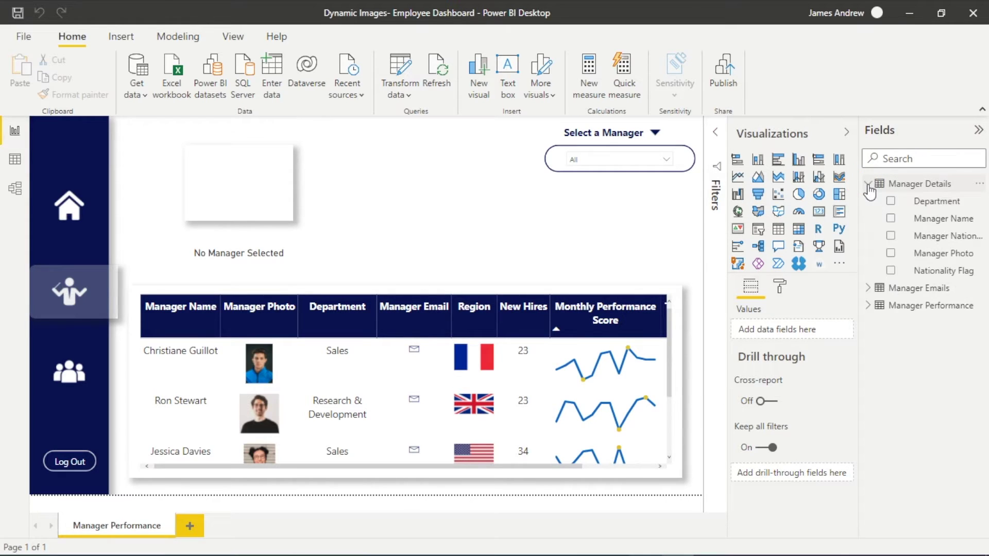
click(917, 255)
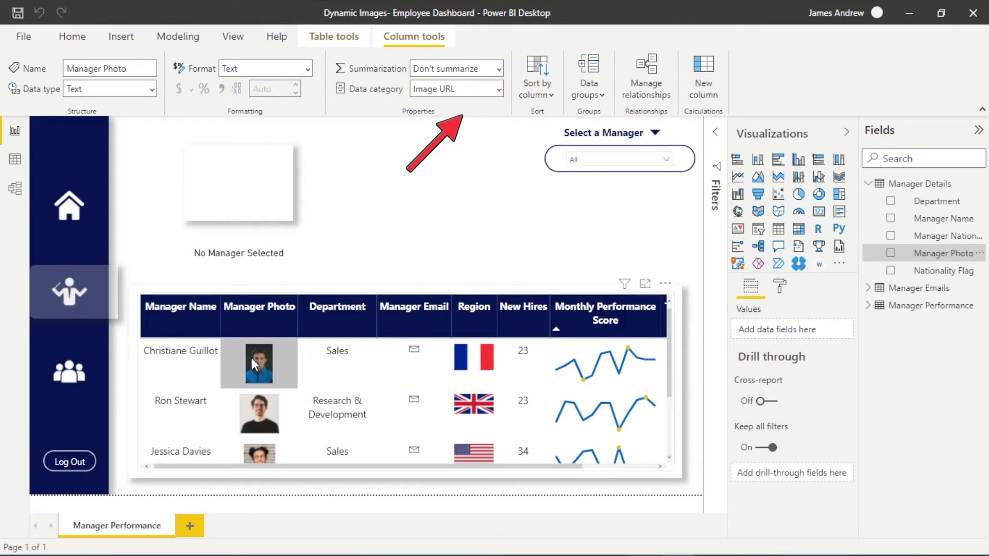
mouse_move(252, 357)
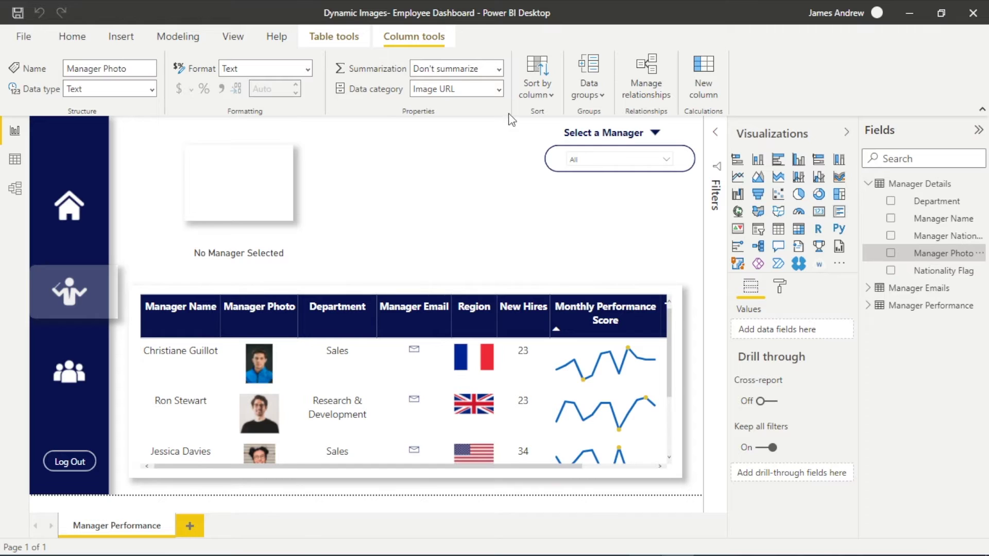
Step: Switch Manager Photo's data category to Web URL and back to Image URL
click(498, 89)
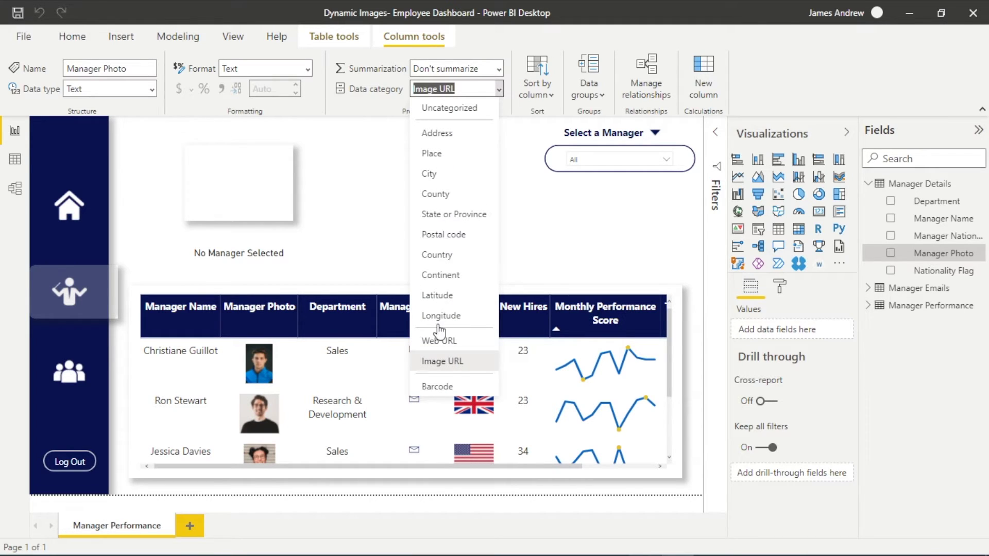
click(441, 345)
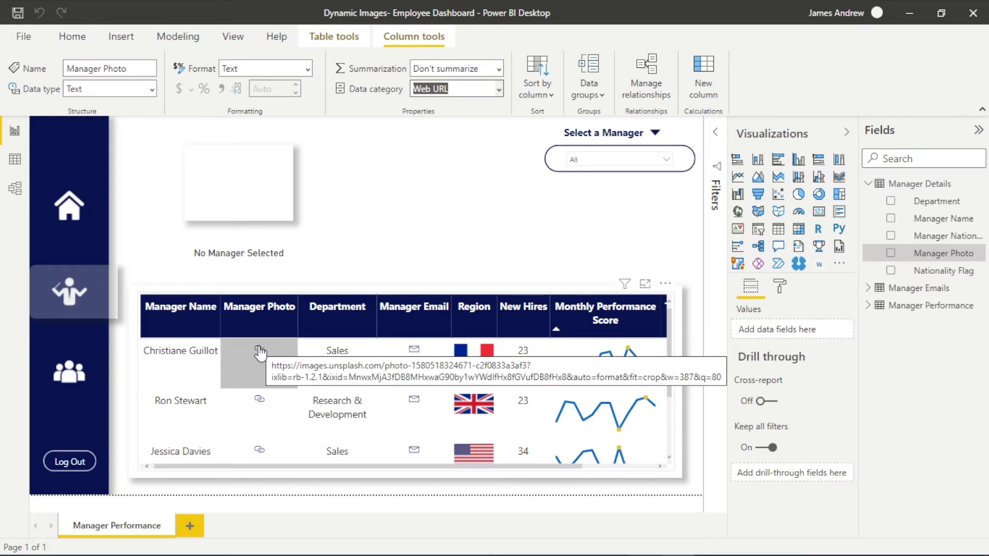
click(498, 89)
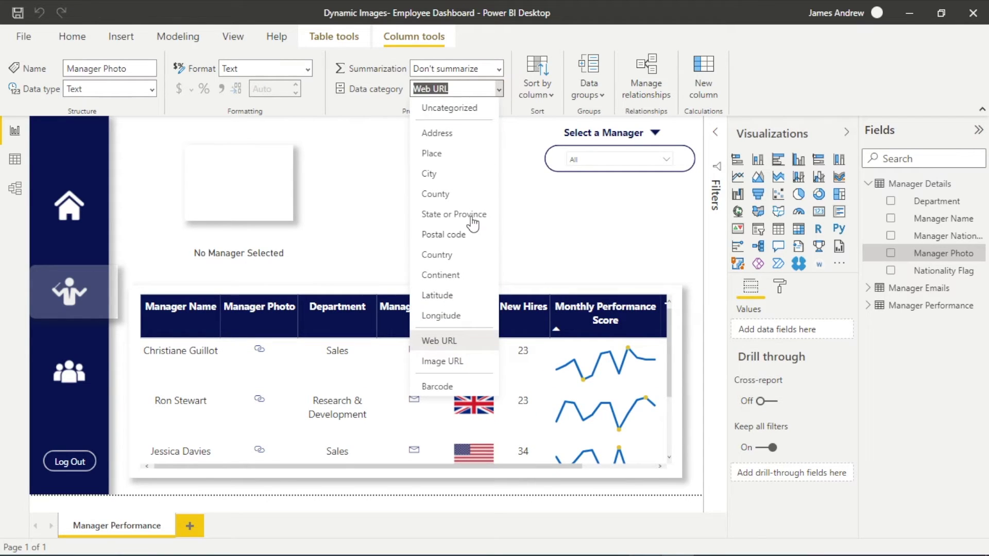
click(448, 361)
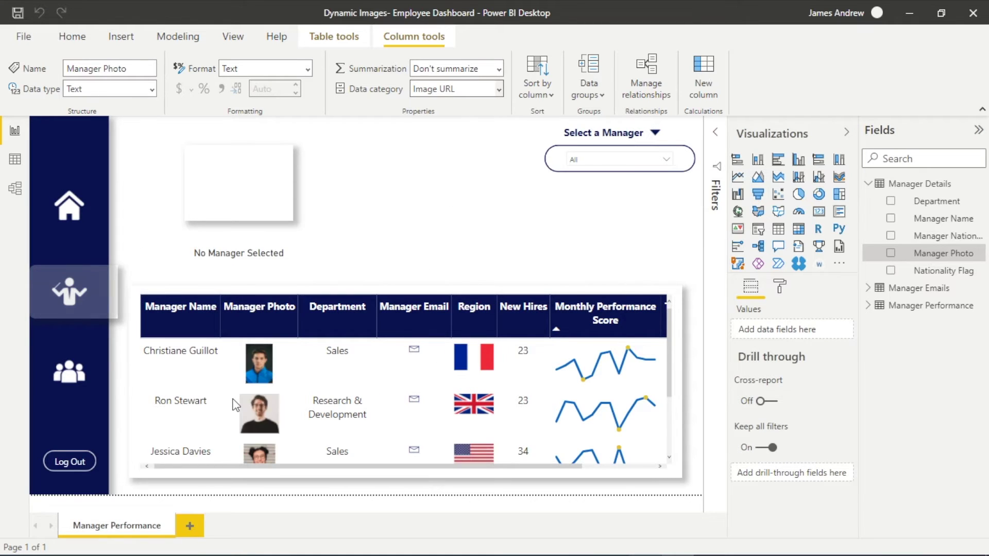
Step: Check Nationality Flag's Image URL category and Manager Email's Web URL category
click(930, 269)
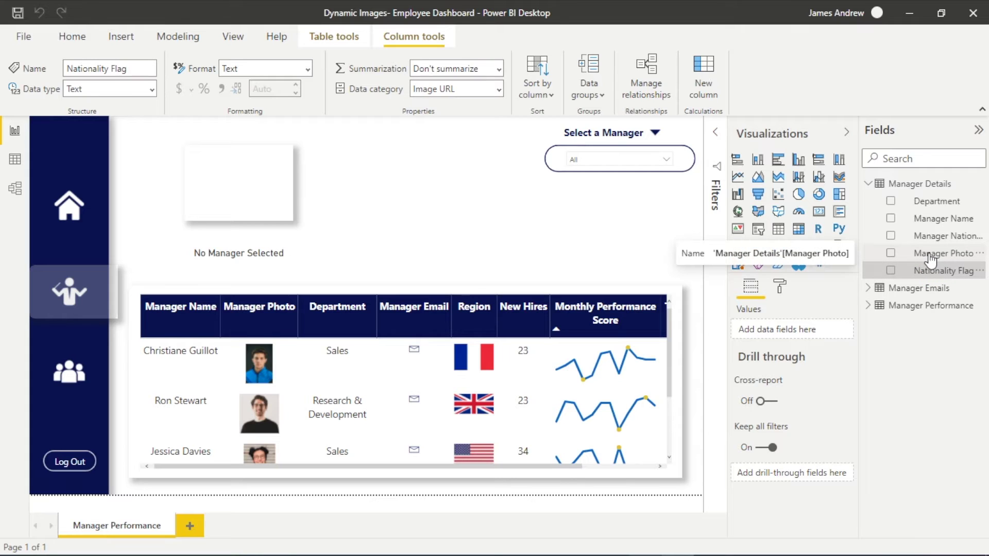
click(931, 254)
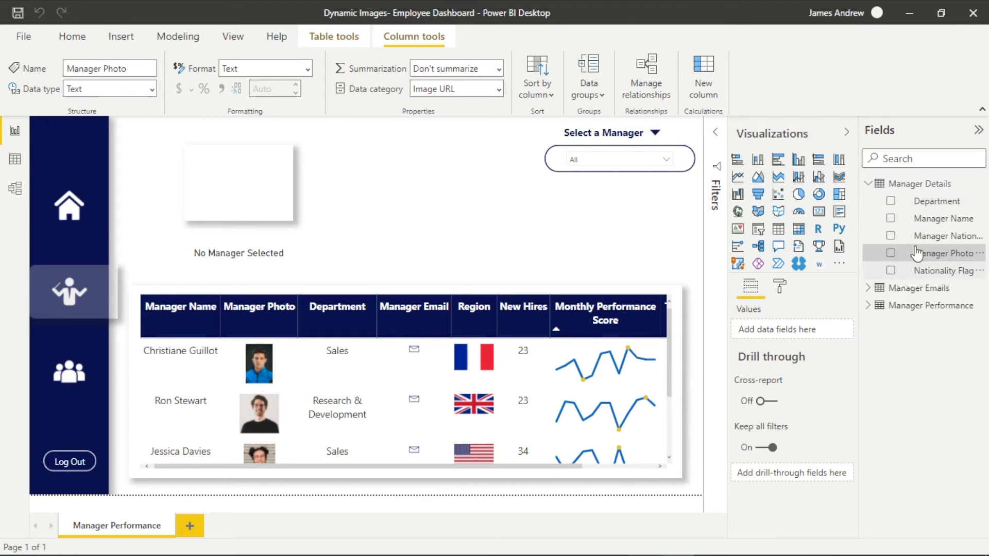
click(869, 290)
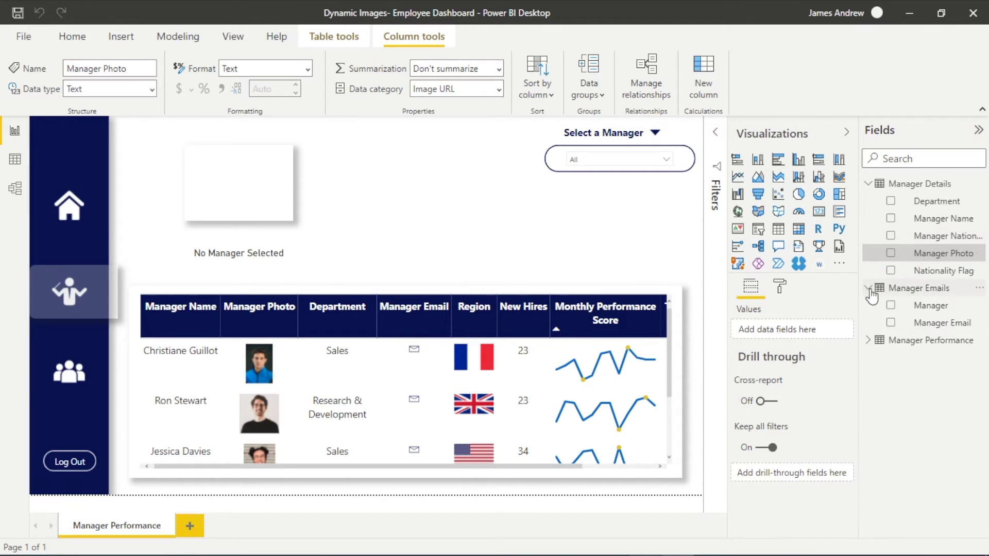
click(930, 326)
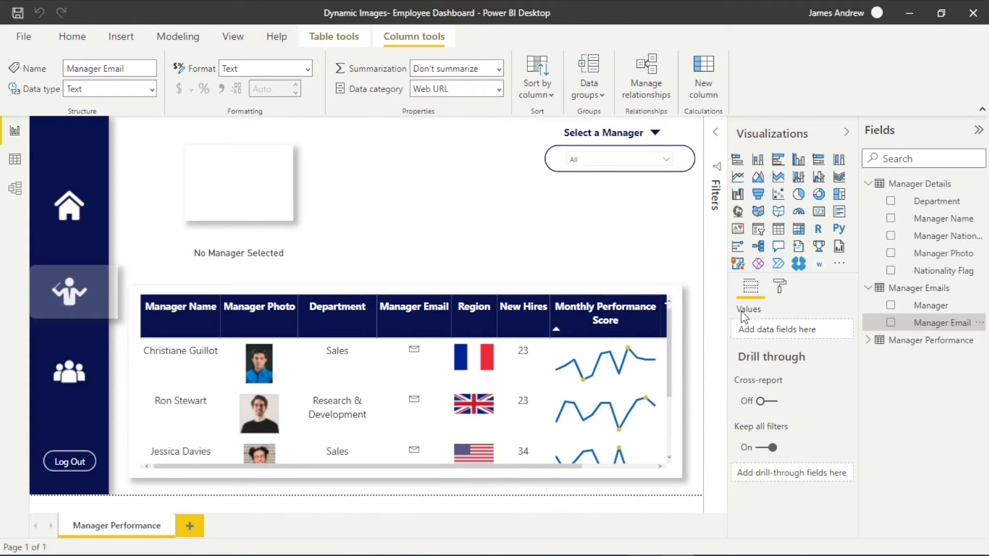
Step: Select the manager table and search its formatting options for 'url'
click(775, 289)
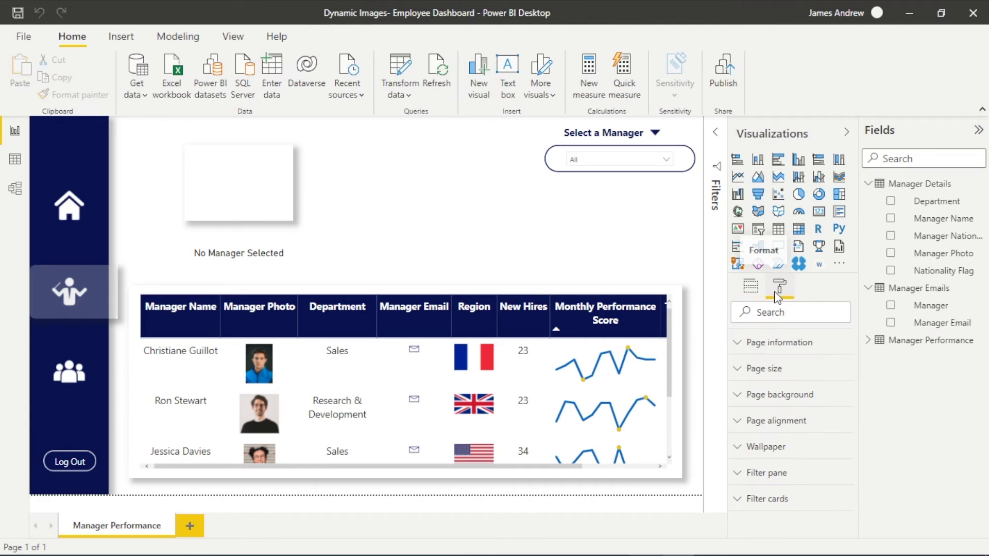
click(675, 327)
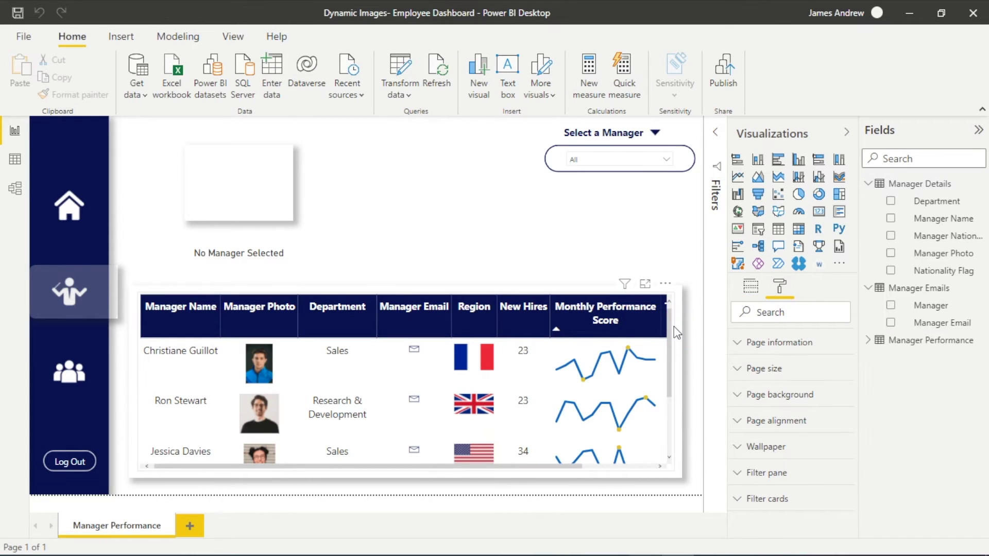
click(782, 284)
click(788, 312)
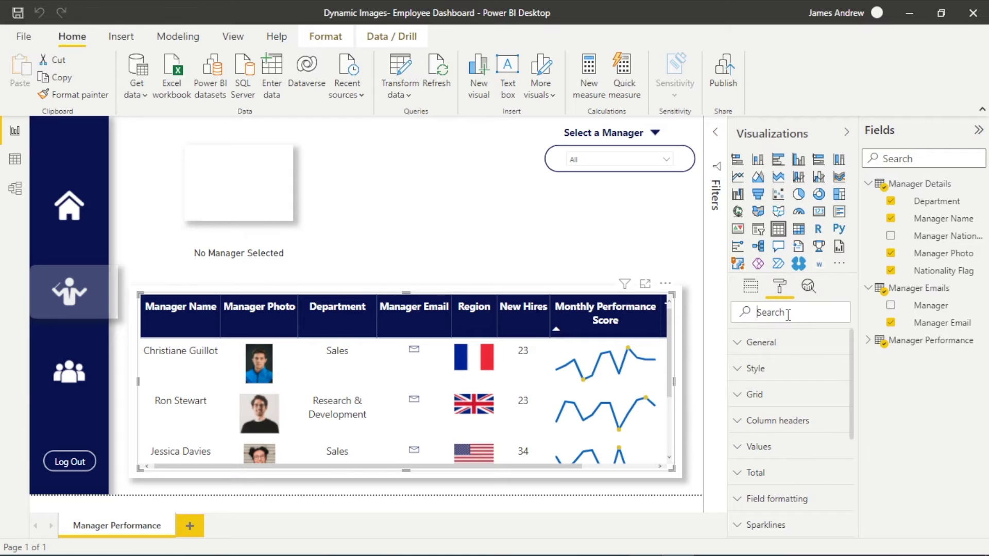
text(url)
Step: Toggle Values > URL icon off to preview mailto links, then back on
click(778, 396)
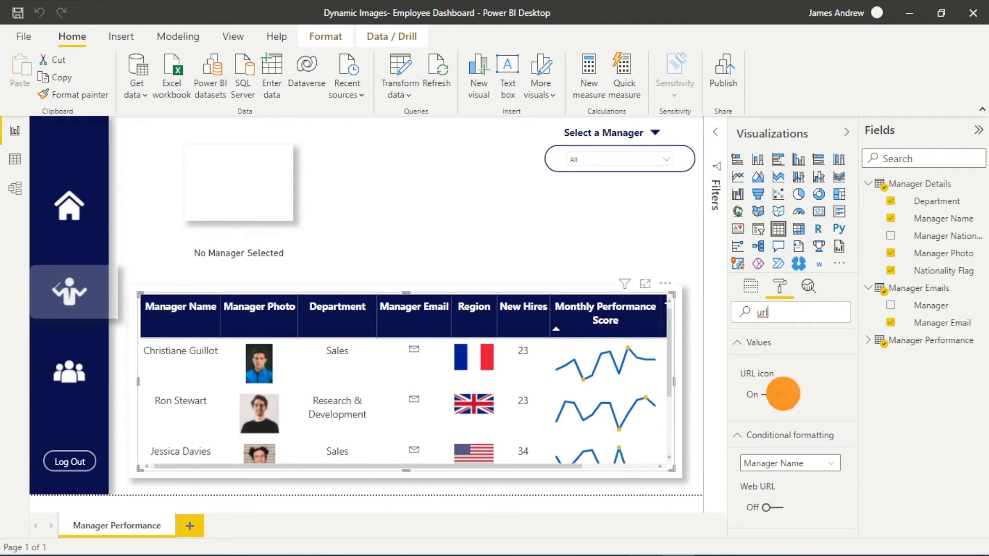
click(778, 396)
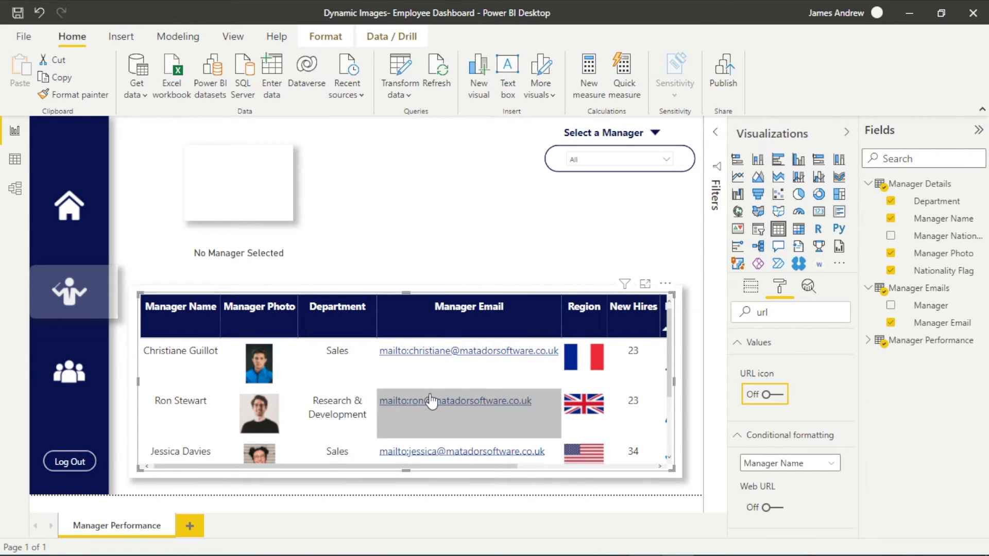
click(771, 397)
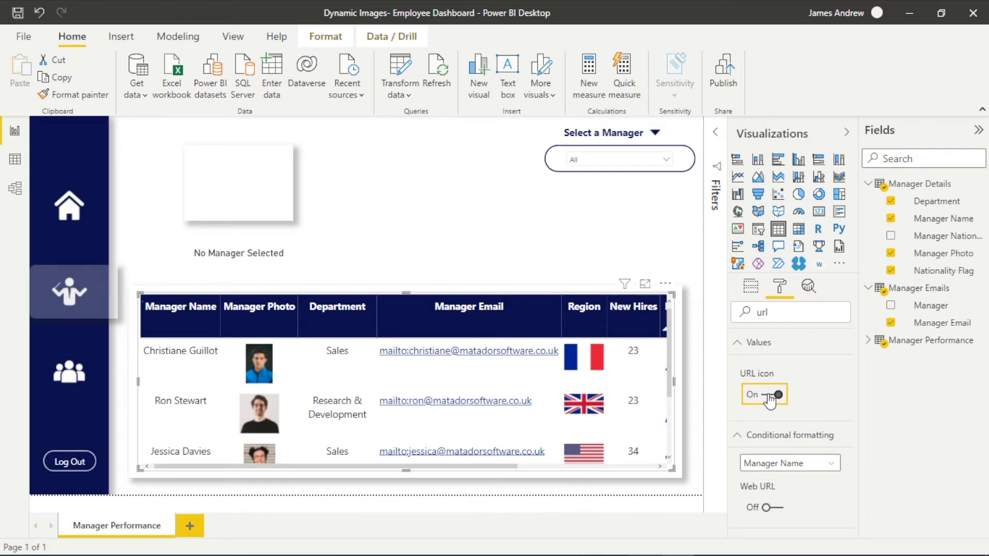
click(755, 292)
Step: Delete the accidentally added Q&A visual from the page
double_click(562, 262)
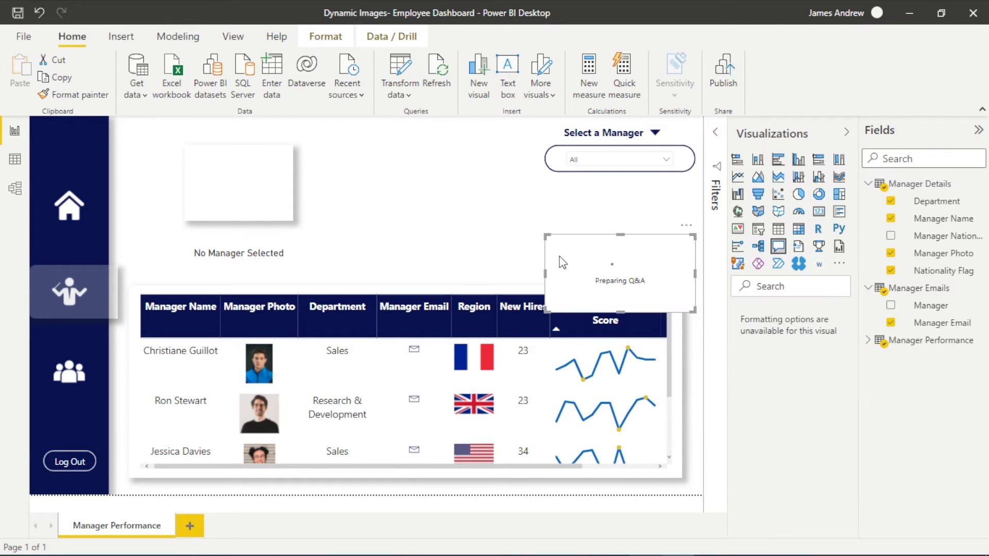
right_click(693, 232)
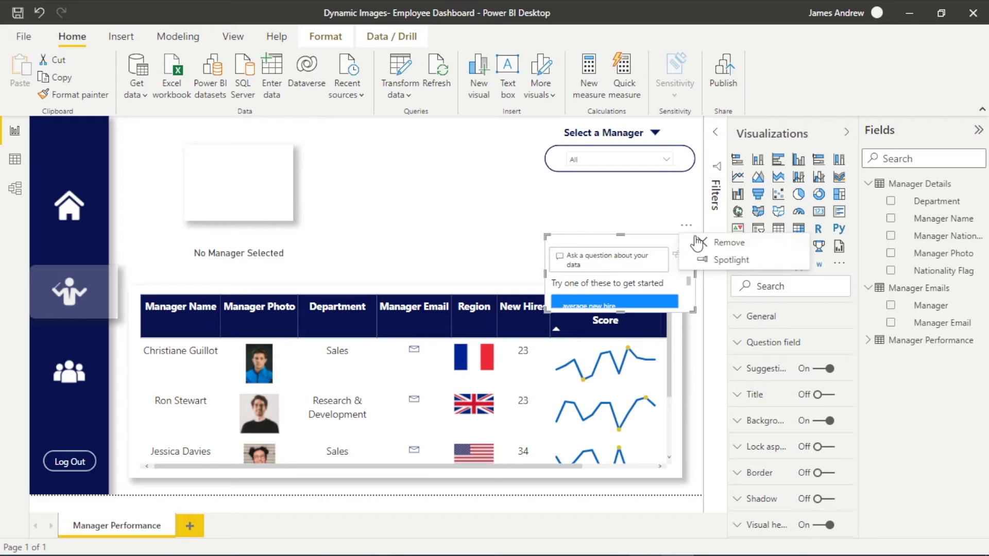
click(707, 242)
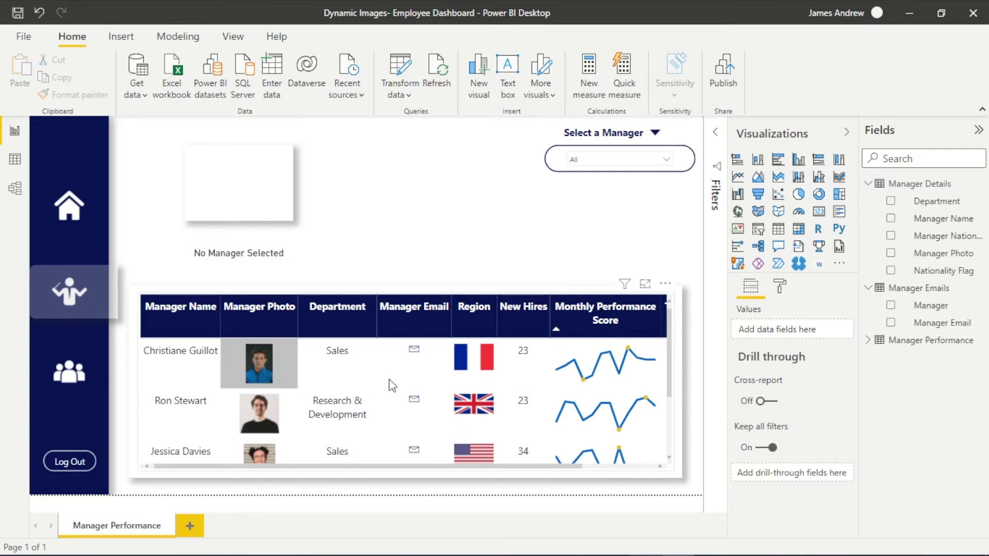
Step: Look over the page layout and select the empty photo placeholder shape
scroll(495, 367, right, 3)
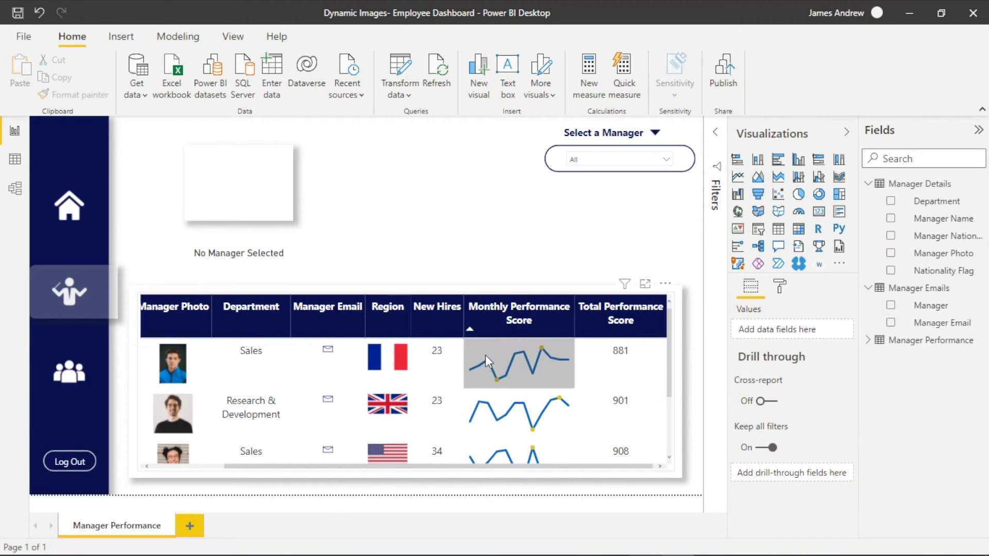
mouse_move(498, 379)
mouse_move(542, 350)
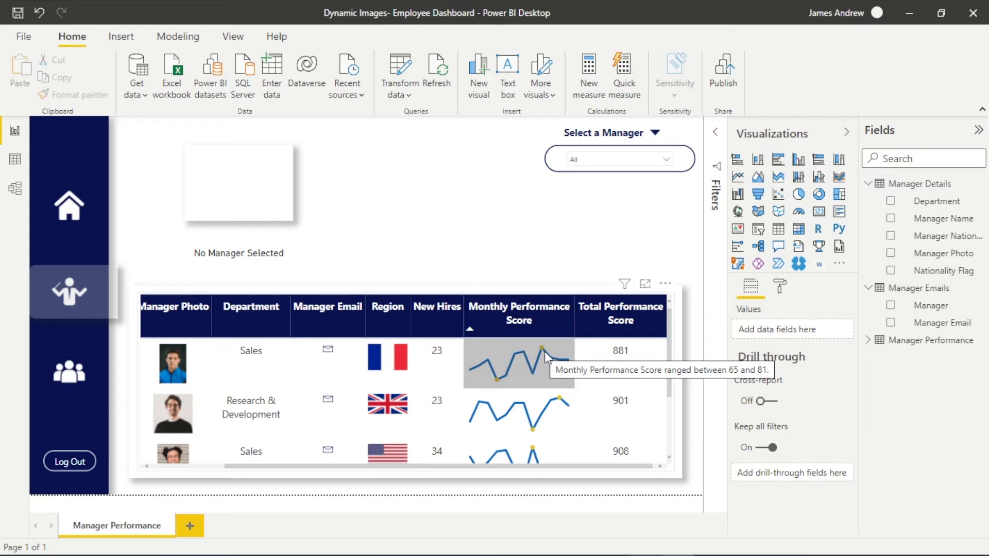
scroll(541, 426, down, 1)
scroll(547, 429, down, 2)
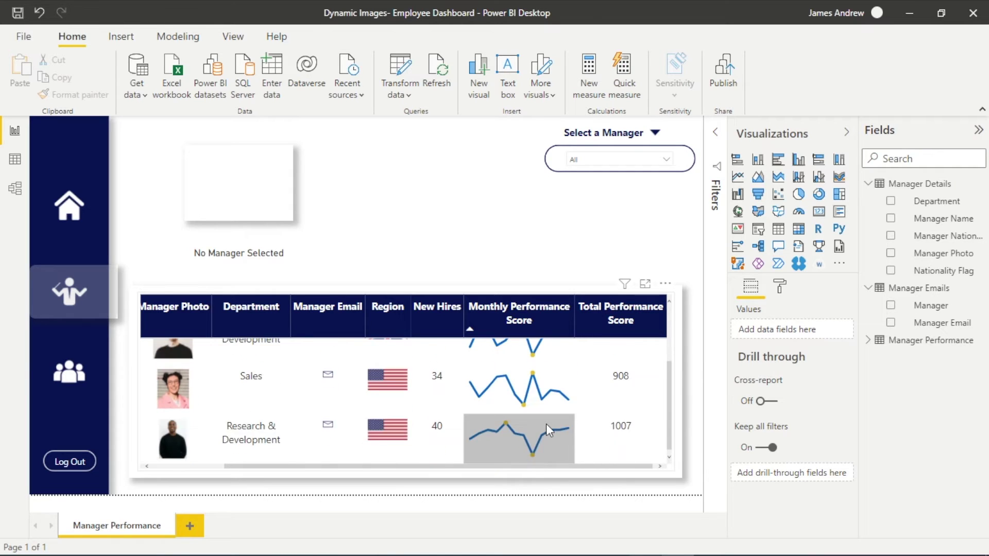
scroll(546, 428, up, 3)
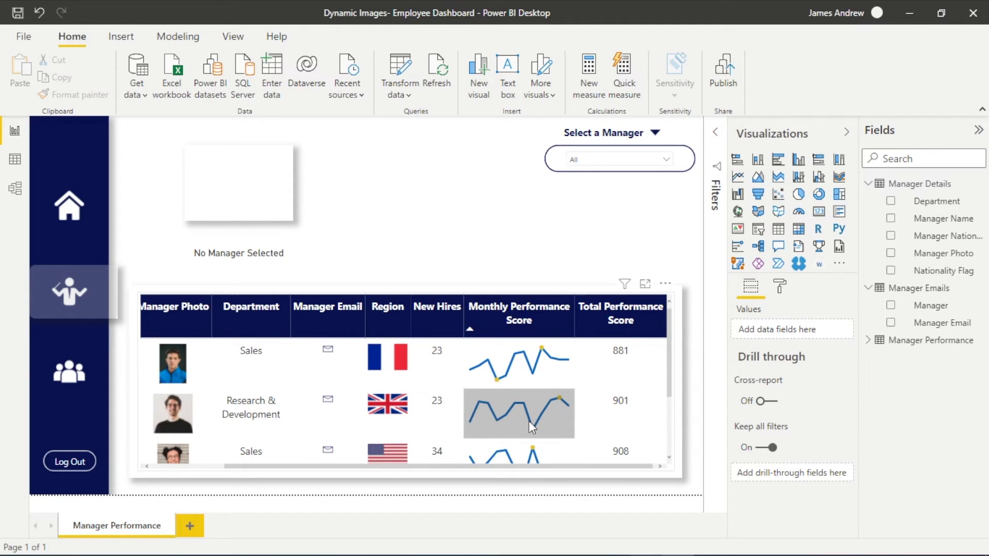
mouse_move(533, 428)
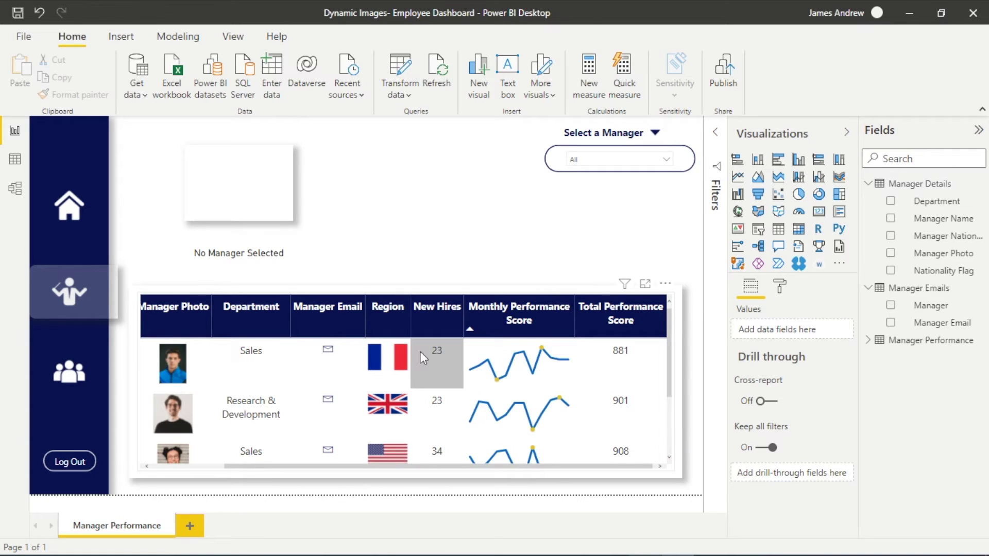
scroll(409, 355, left, 3)
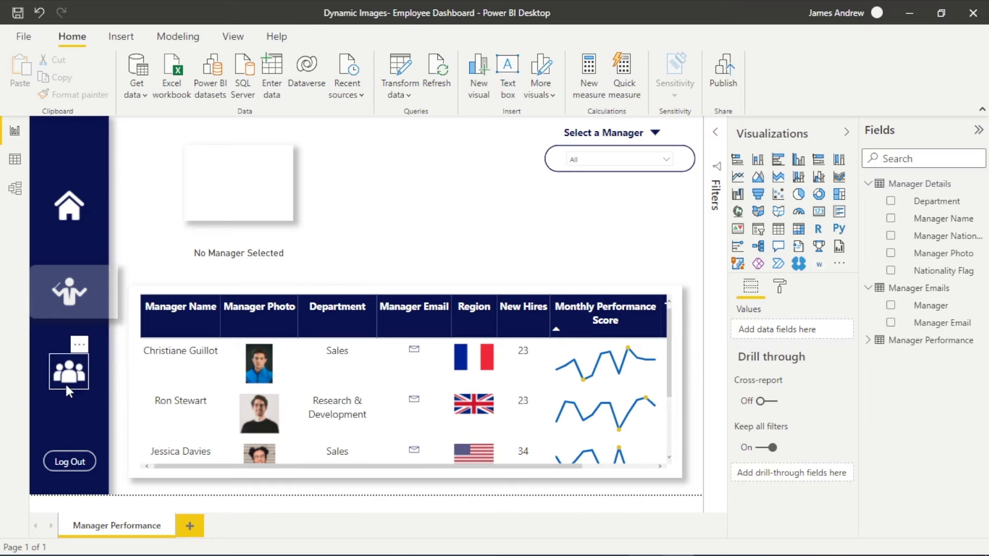
click(227, 196)
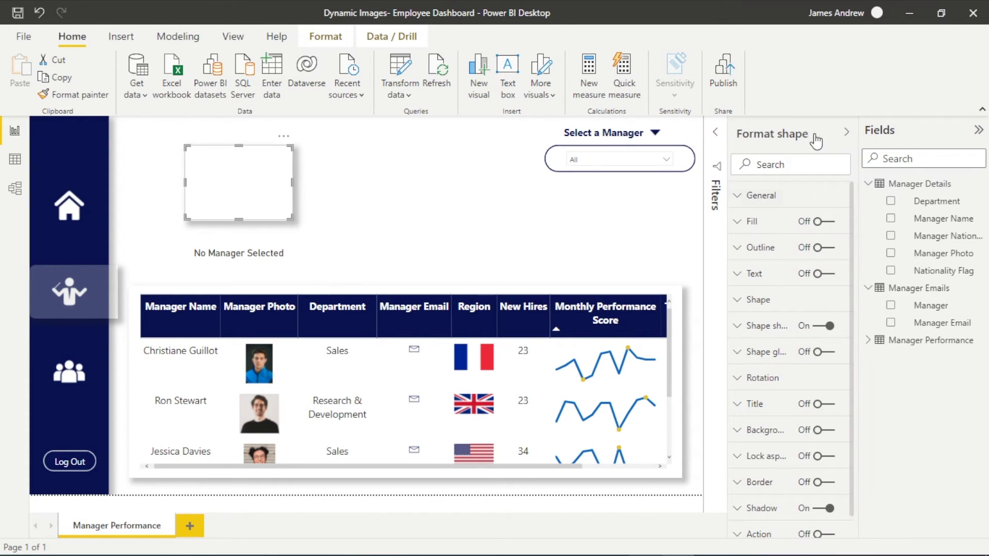
click(447, 229)
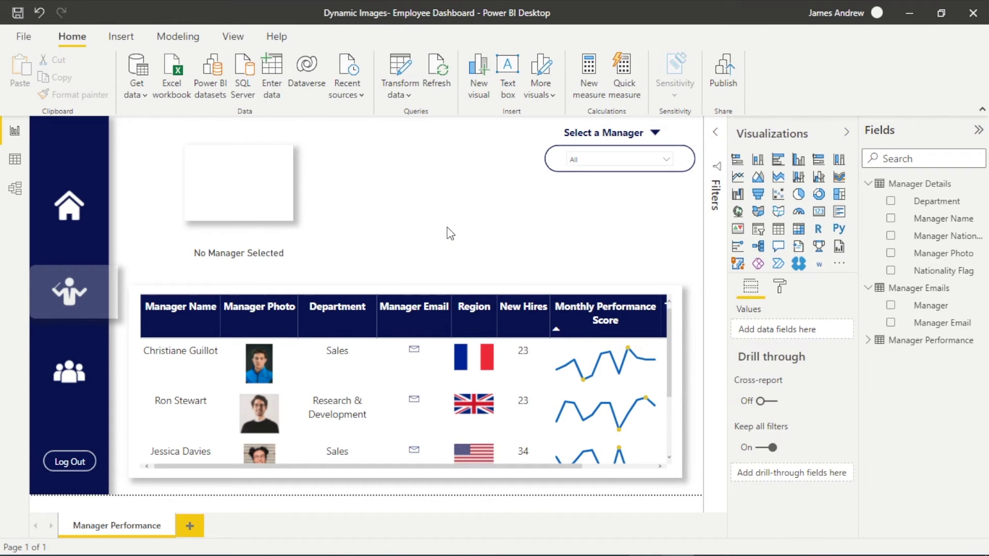
click(249, 242)
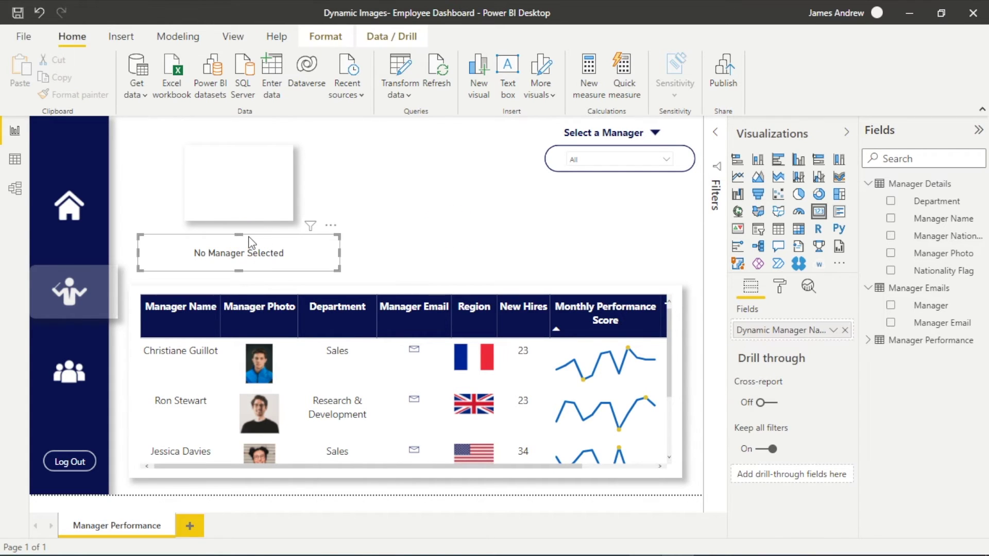
click(869, 338)
click(929, 359)
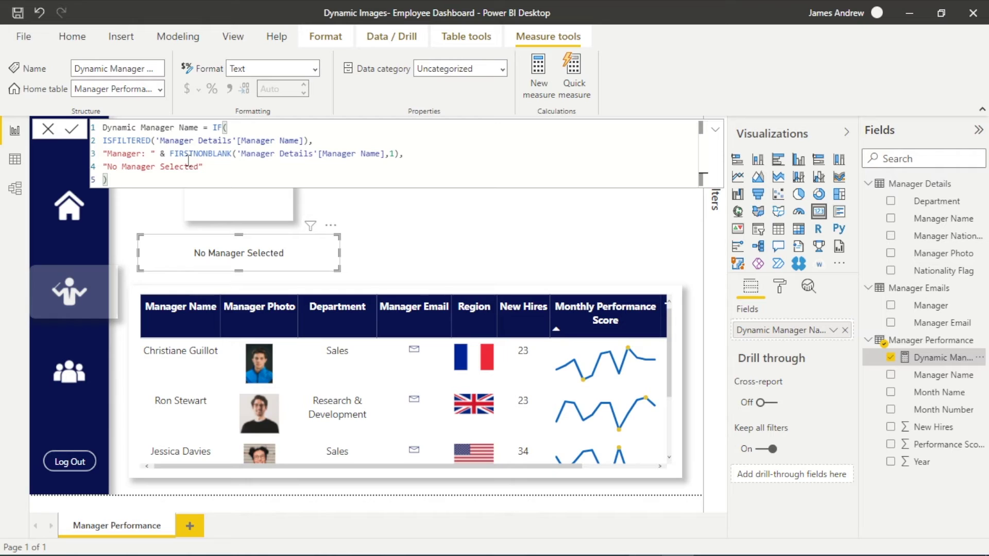
click(504, 244)
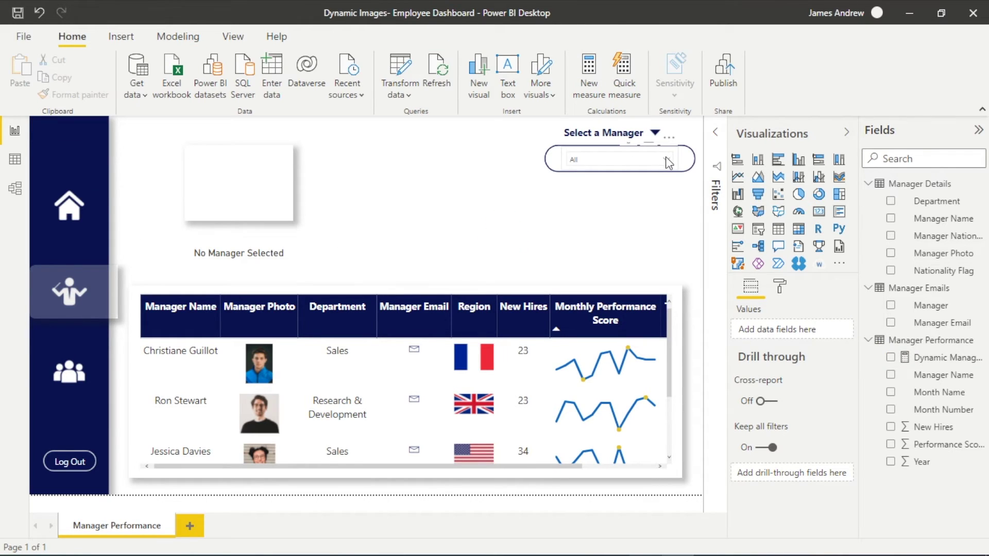
click(929, 363)
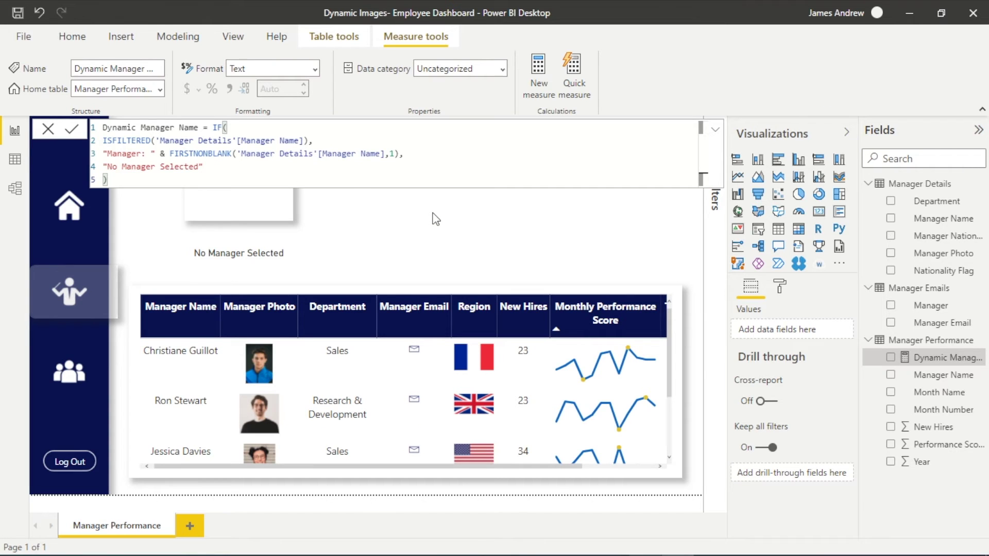
Step: Filter the Select a Manager slicer to the first, then the second listed manager
click(433, 219)
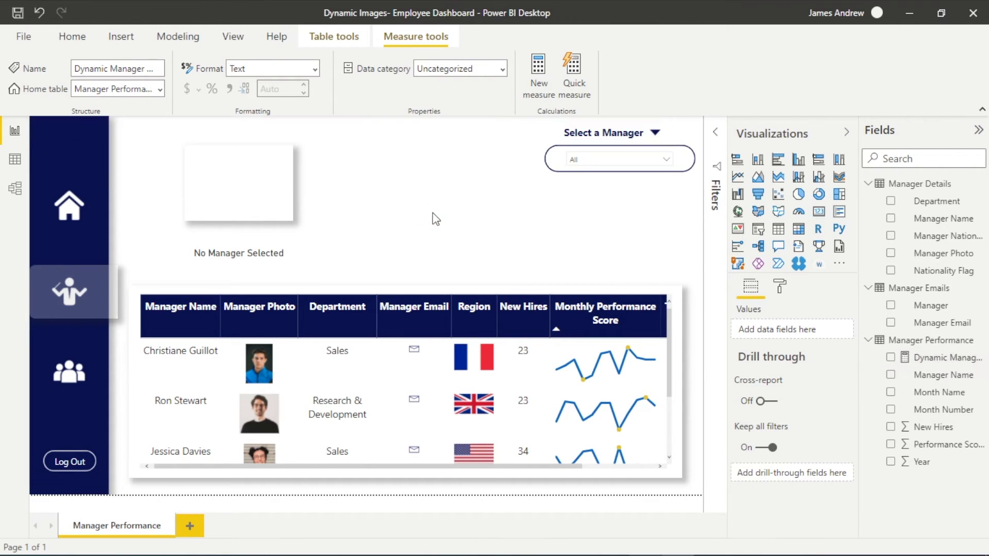
click(668, 162)
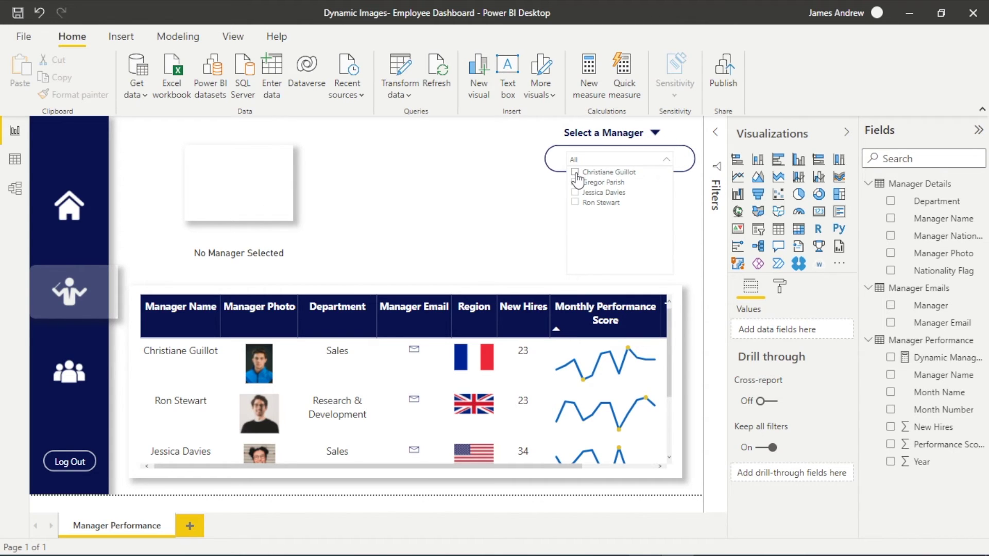
click(575, 173)
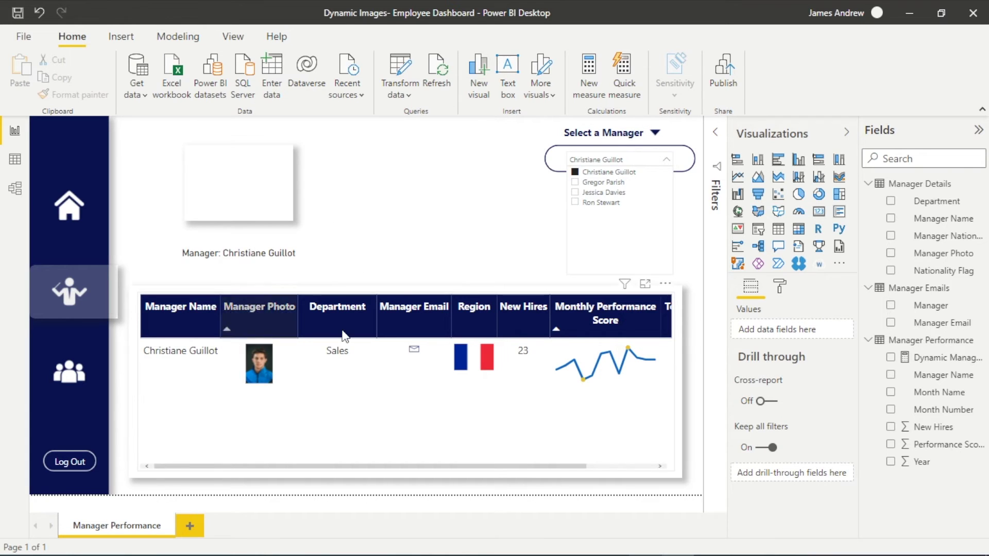
click(575, 183)
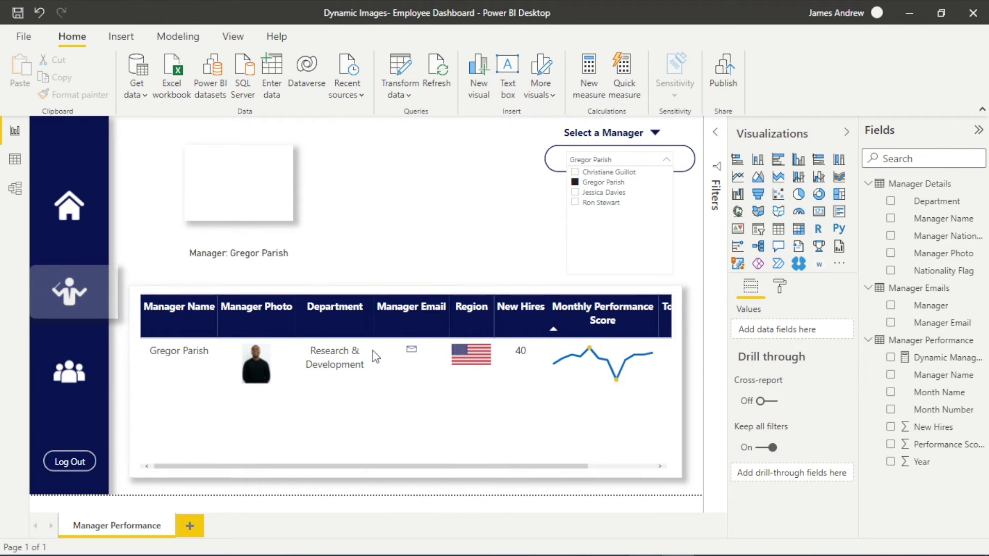
click(411, 352)
Step: Test the manager's email icon, then close the Mail app and blank browser window
click(410, 352)
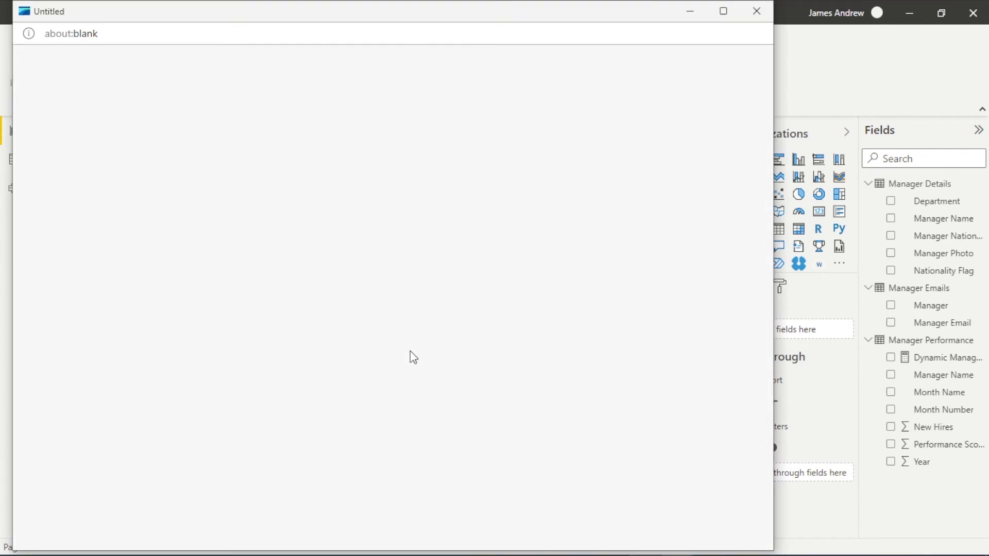
click(438, 53)
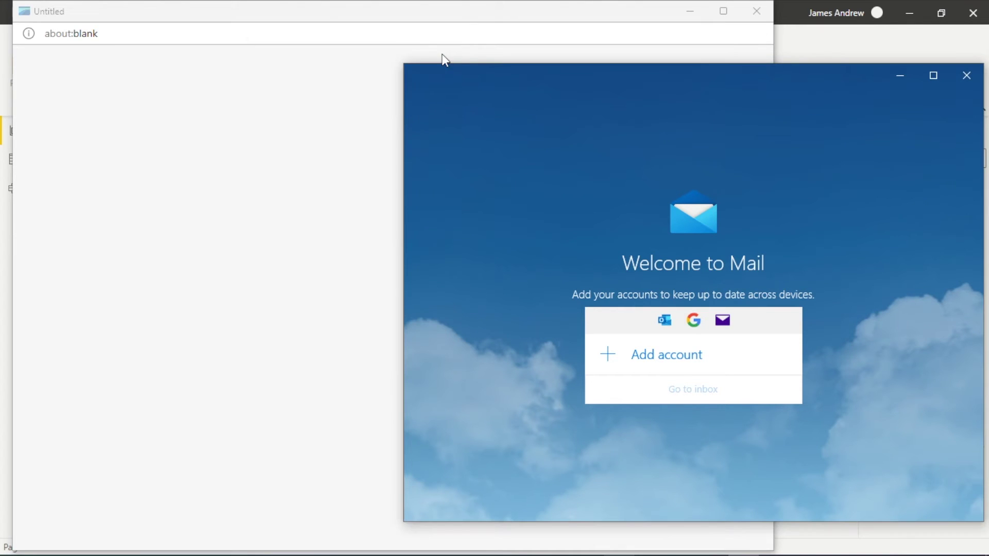
click(970, 78)
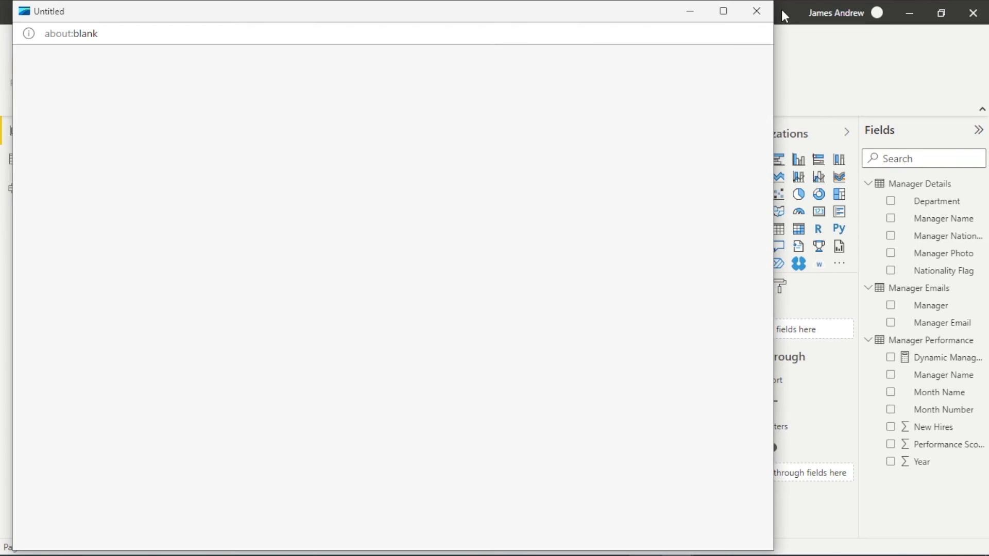
click(761, 10)
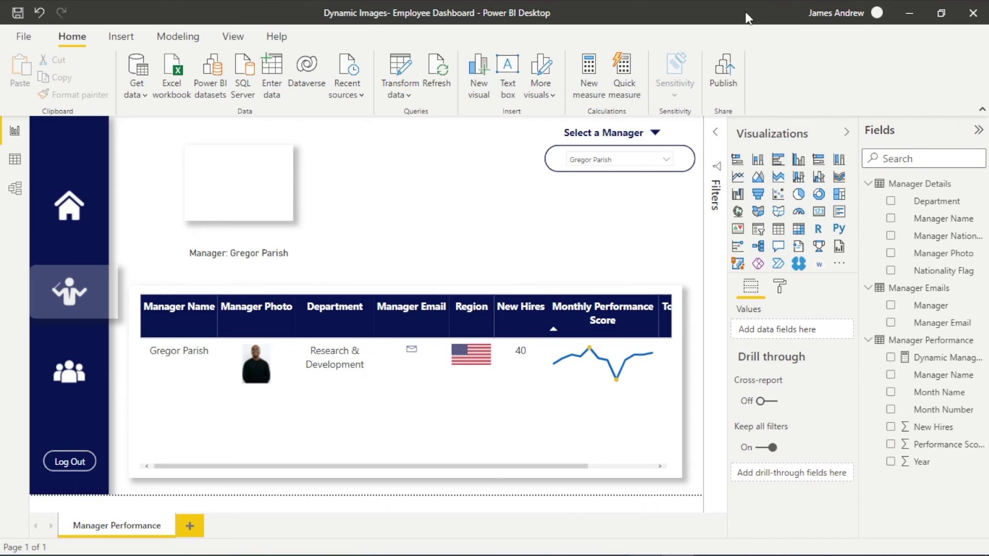
Step: Clear the manager slicer back to All so every manager shows again
click(665, 164)
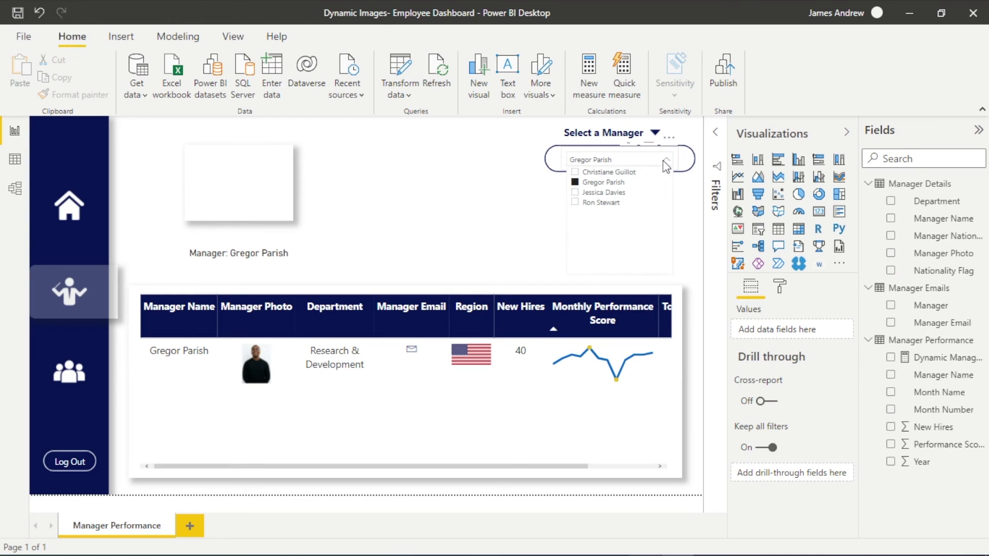
click(574, 182)
click(500, 253)
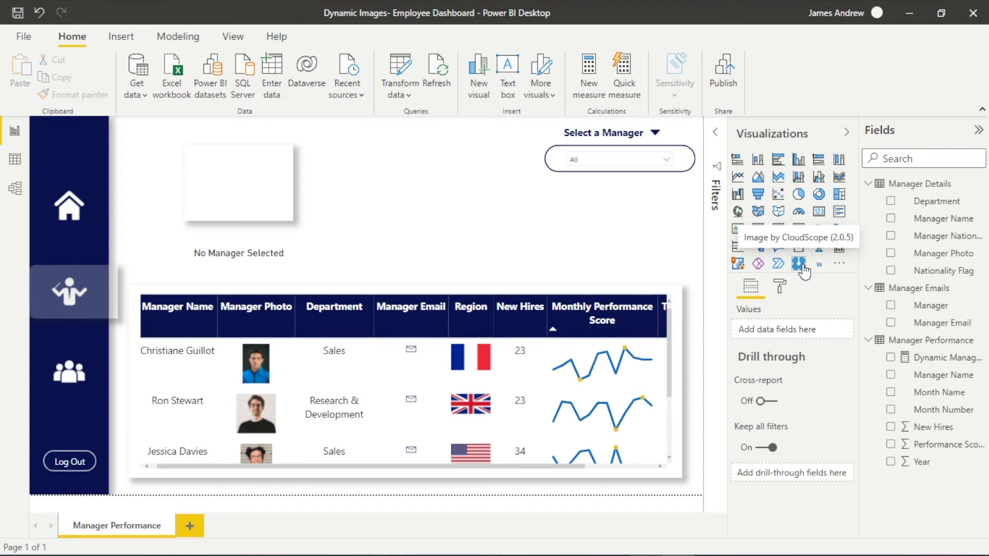
Step: Search the visuals store for 'image' and view the Image by CloudScope details
click(844, 264)
click(882, 270)
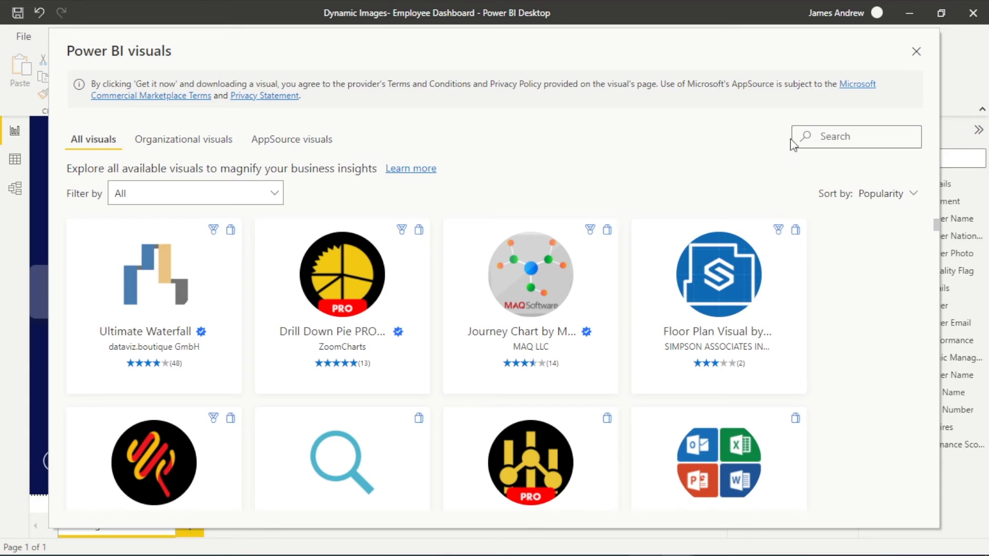
click(828, 138)
text(imag)
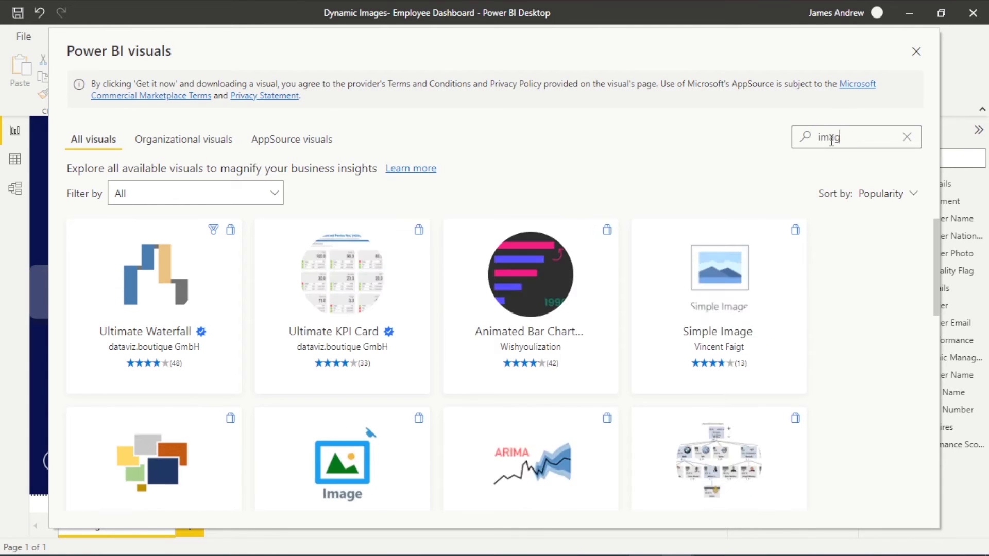
text(e)
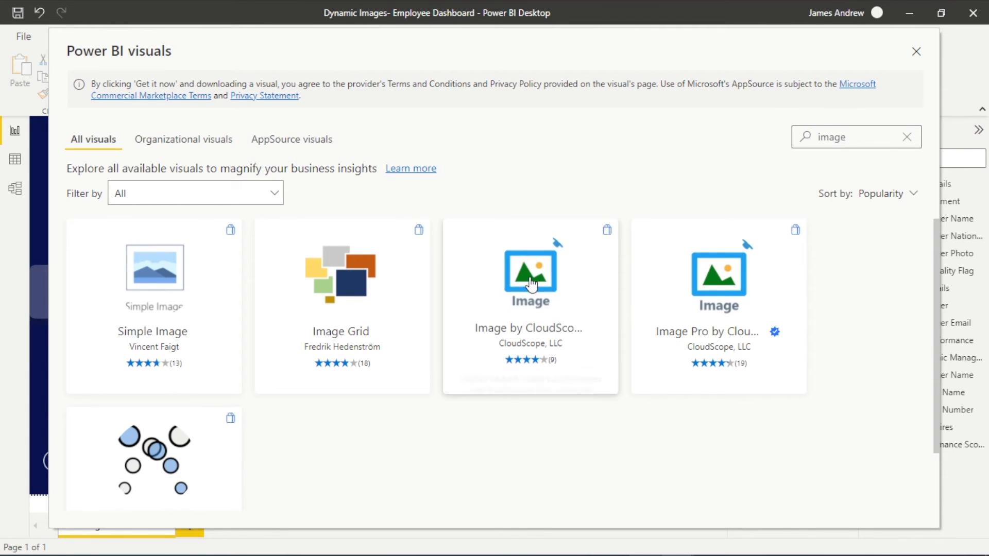
mouse_move(509, 315)
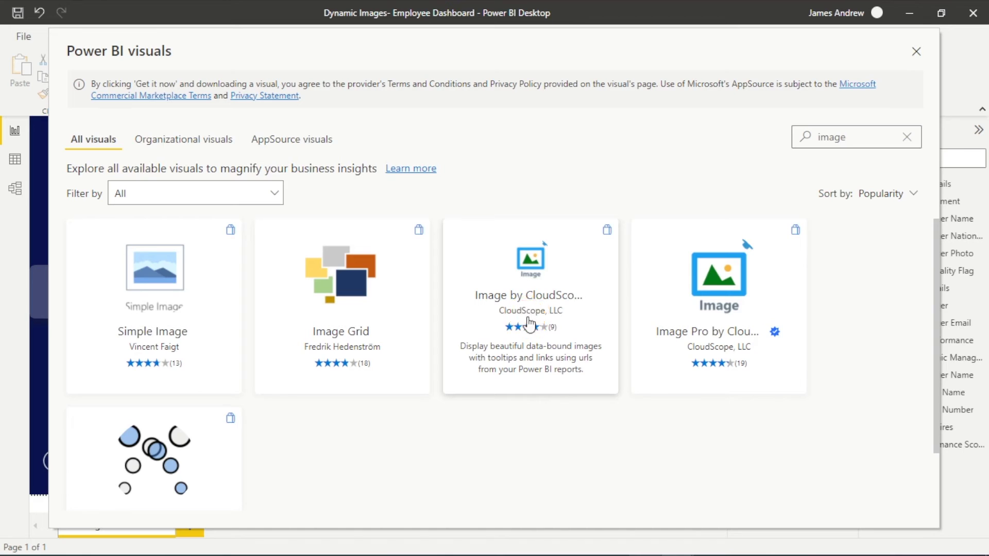
click(529, 325)
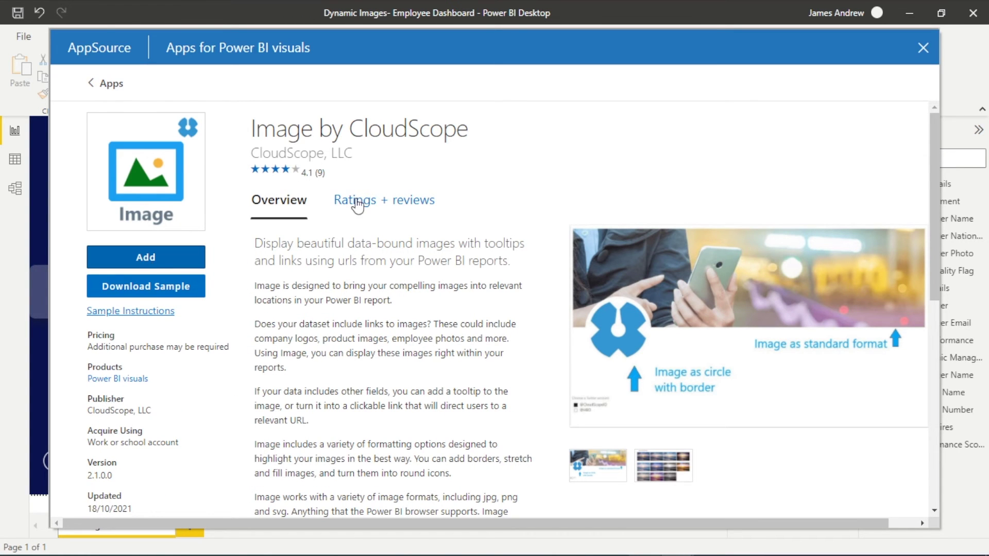
click(923, 48)
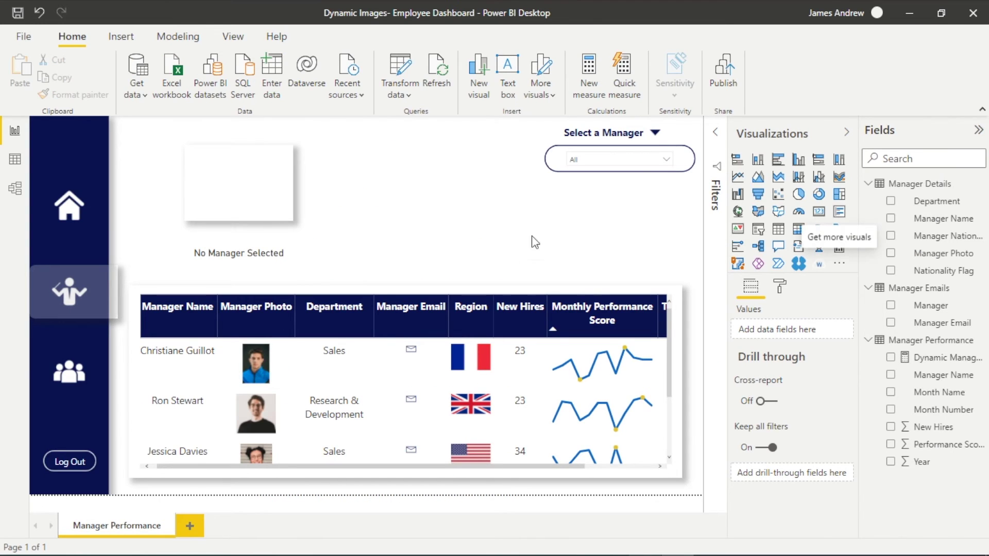
Step: Add an Image by CloudScope visual, shrink it and move it into the photo frame
click(798, 265)
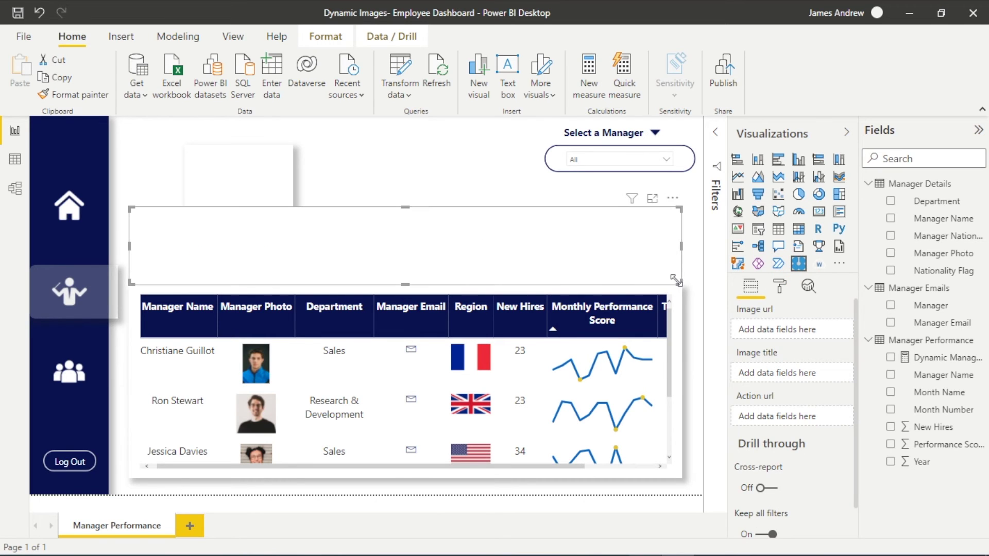
mouse_move(431, 267)
mouse_down()
mouse_move(637, 215)
mouse_move(299, 260)
mouse_move(299, 278)
mouse_move(205, 267)
mouse_move(219, 279)
mouse_up()
click(183, 265)
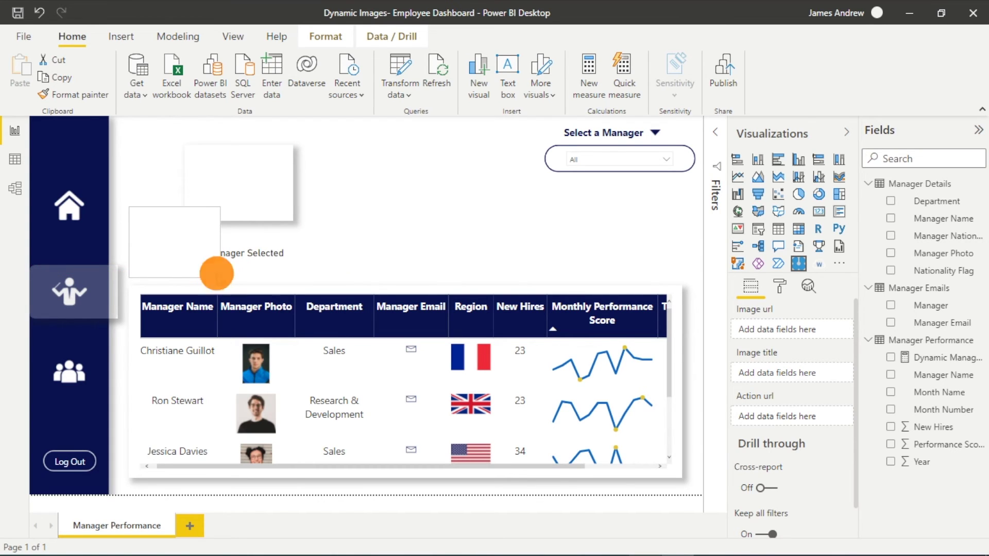
click(347, 159)
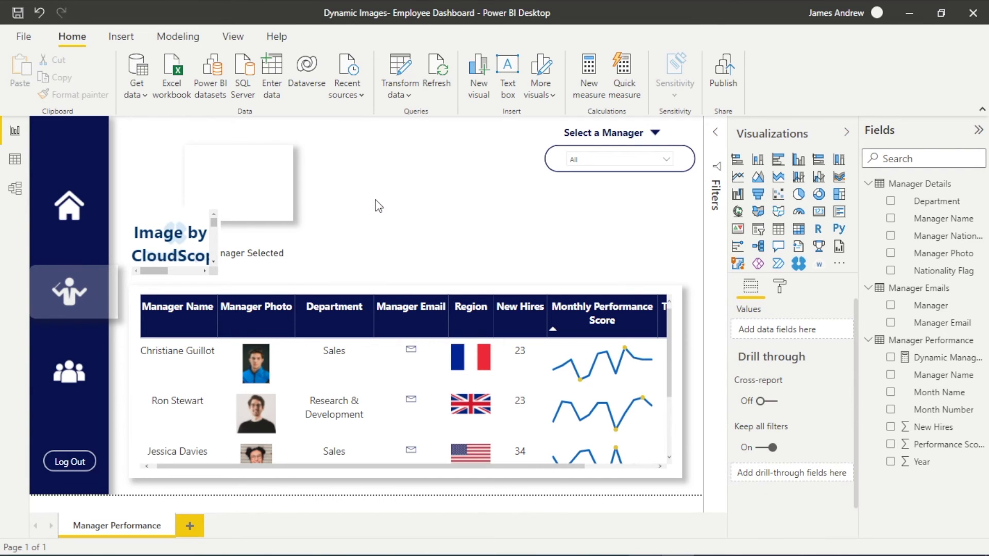
mouse_move(186, 208)
mouse_down()
mouse_move(186, 200)
mouse_move(254, 183)
mouse_move(252, 149)
mouse_up()
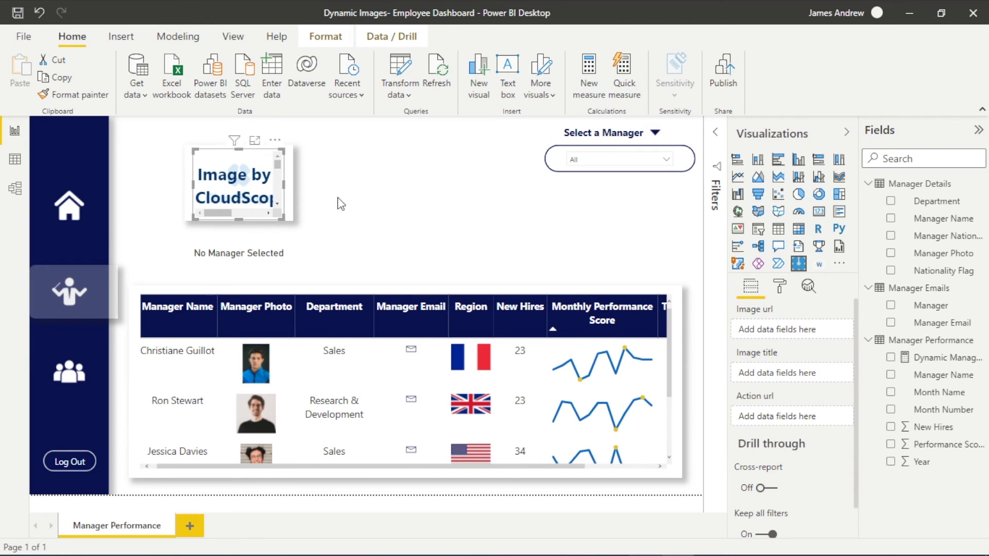
click(371, 214)
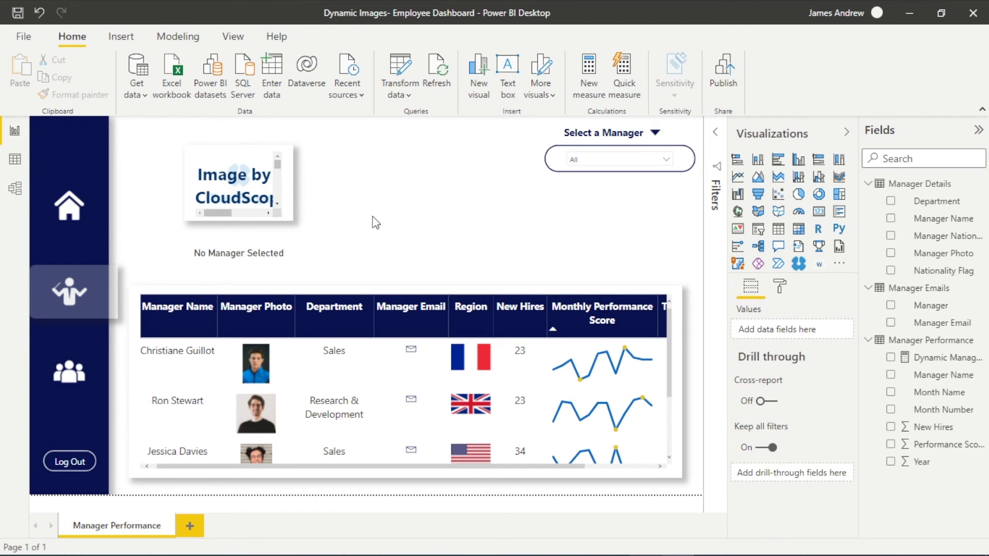
Step: Use Manager Photo as the image URL to show the headshot, then add another image visual
click(262, 190)
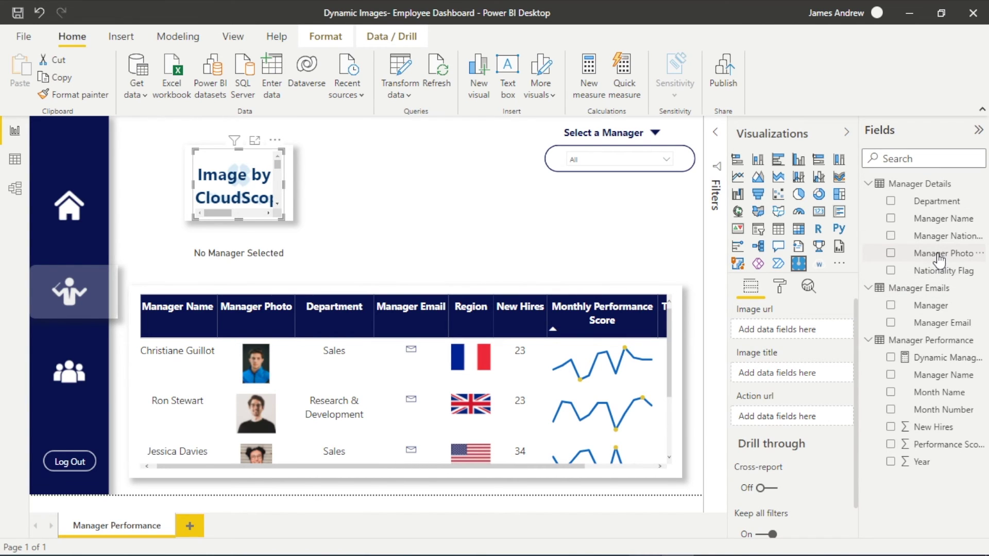
drag(939, 260, 804, 329)
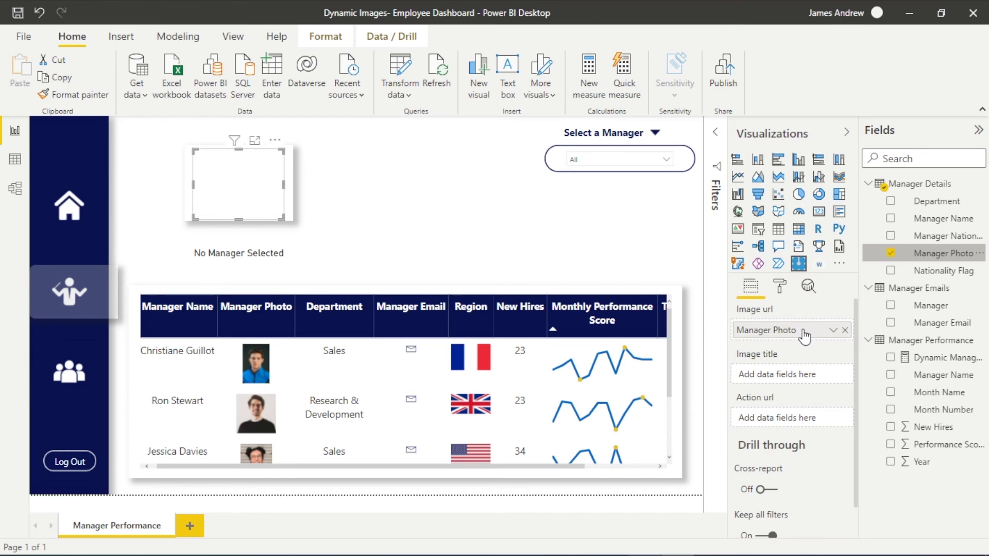
click(336, 189)
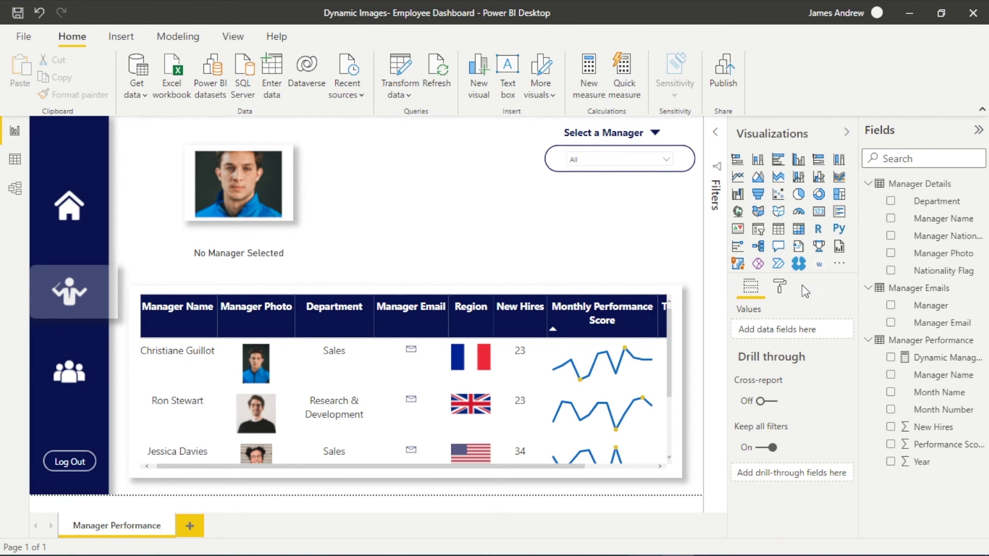
click(798, 263)
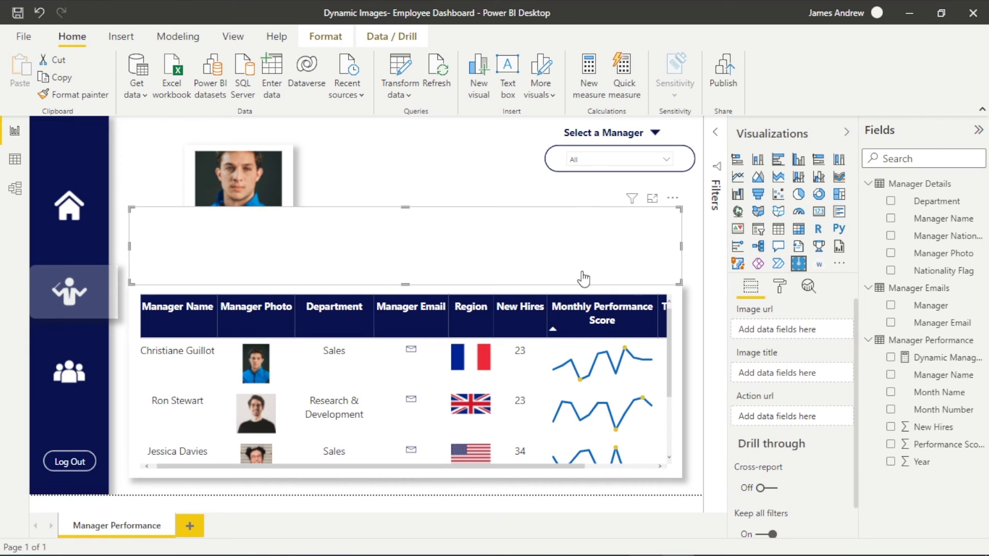
Step: Shrink the new image onto the photo's corner and source it from Nationality Flag
drag(680, 283, 189, 256)
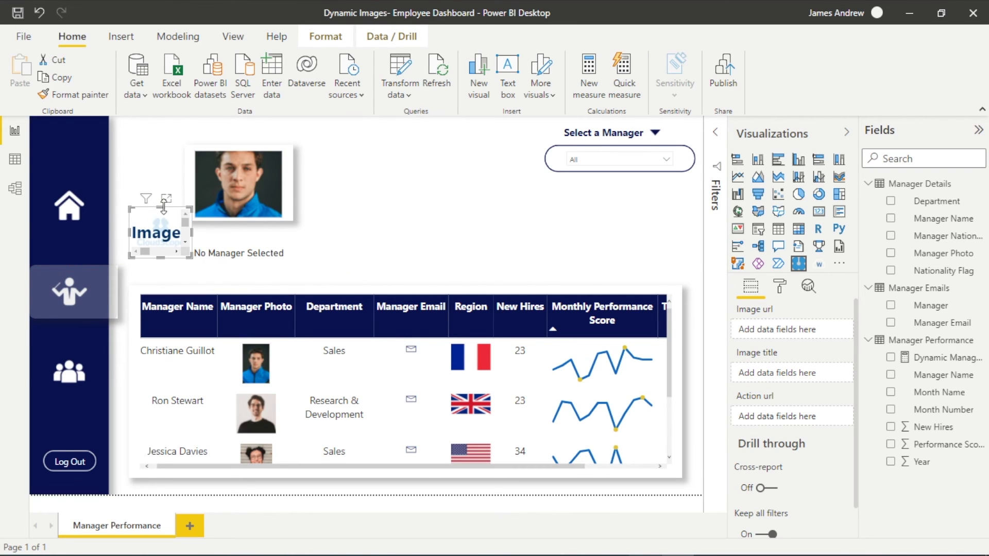
drag(164, 207, 309, 132)
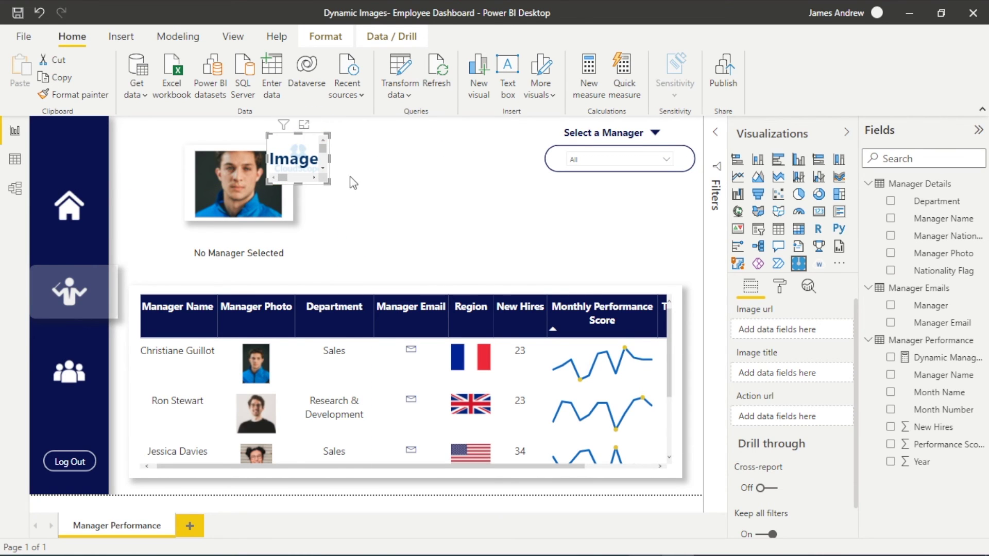
click(378, 186)
click(309, 170)
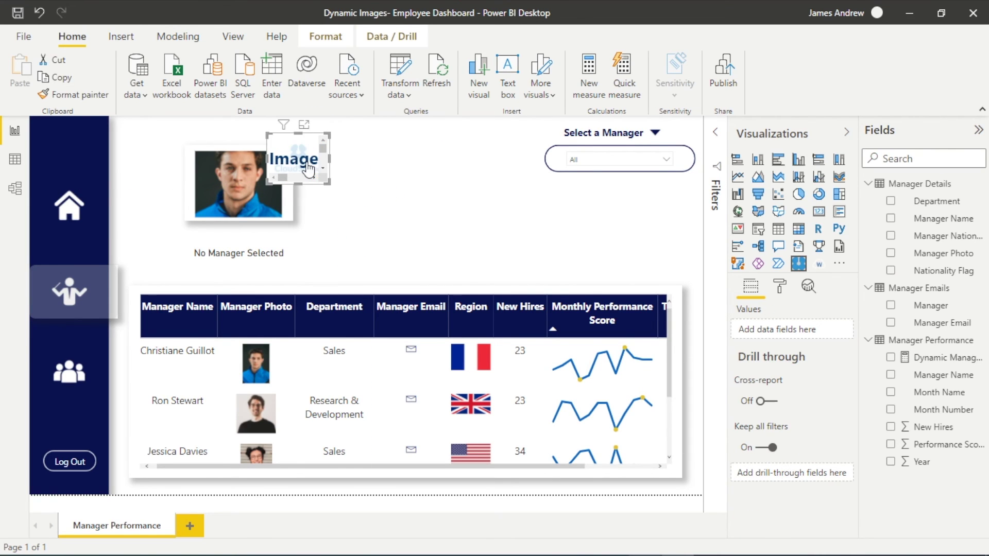
drag(934, 279, 806, 340)
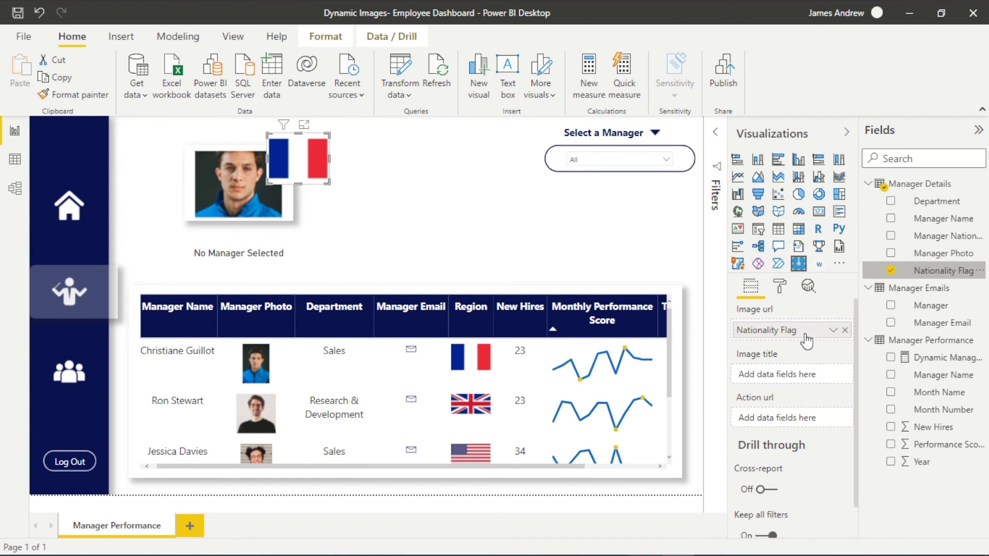
Step: Collapse the Manager Details, Manager Emails and Manager Performance field lists
click(868, 185)
click(867, 197)
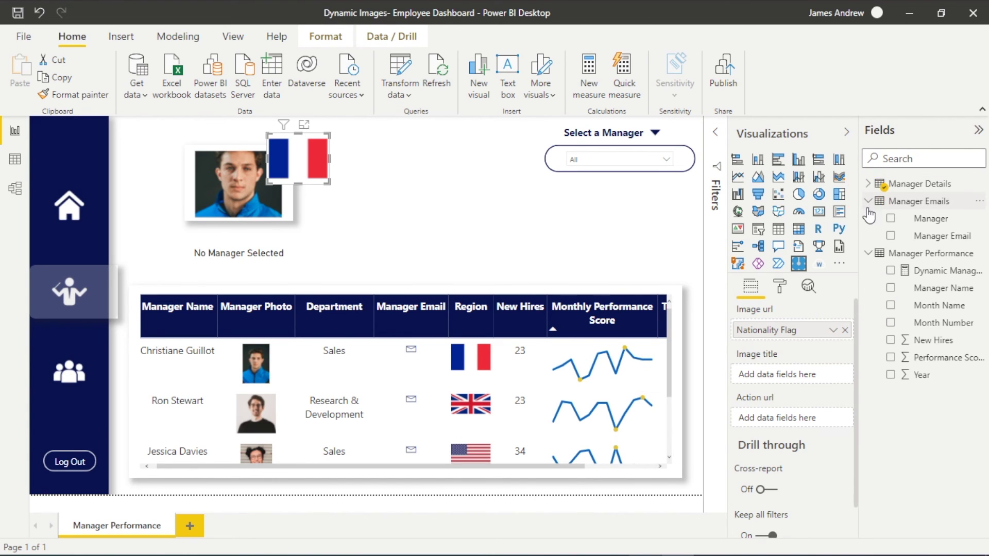
click(868, 201)
click(868, 218)
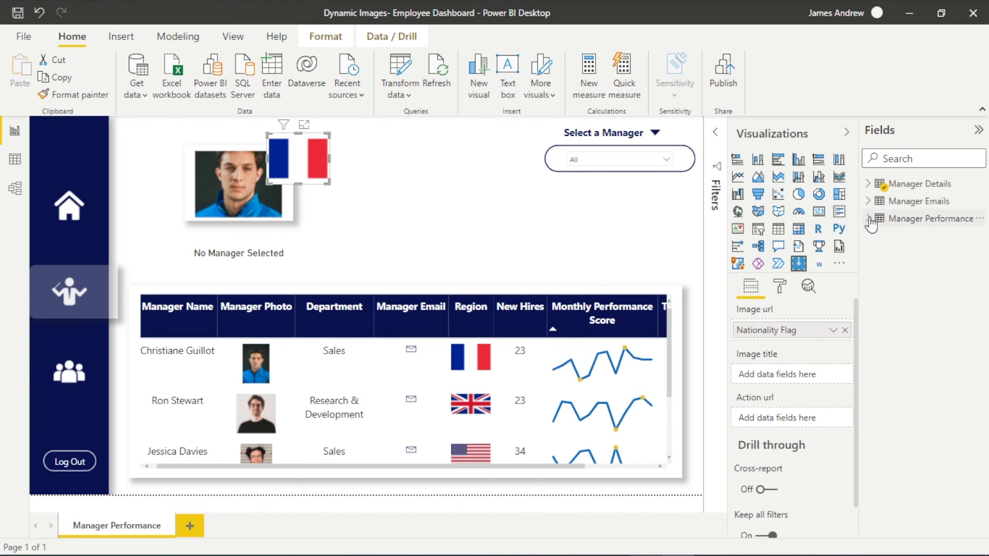
click(427, 189)
click(316, 177)
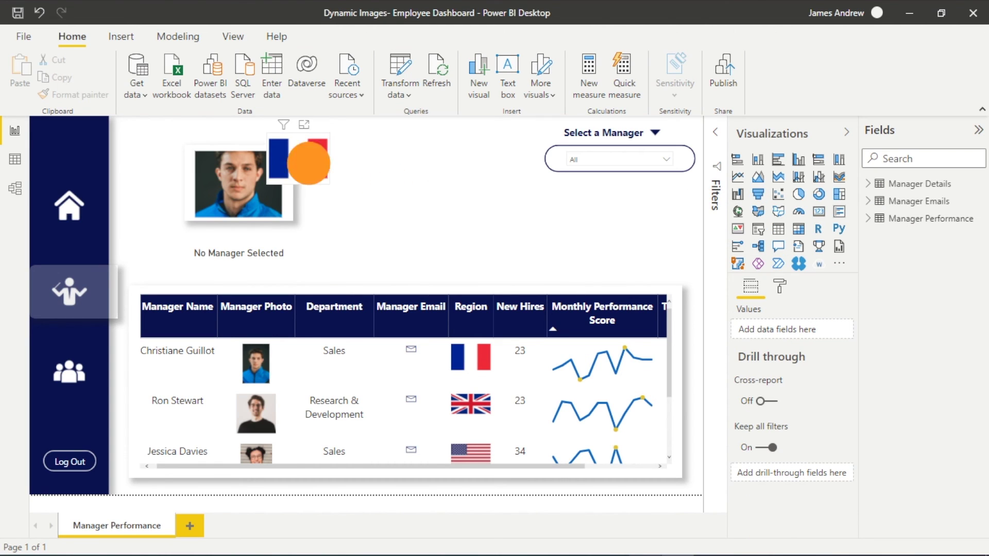
click(387, 188)
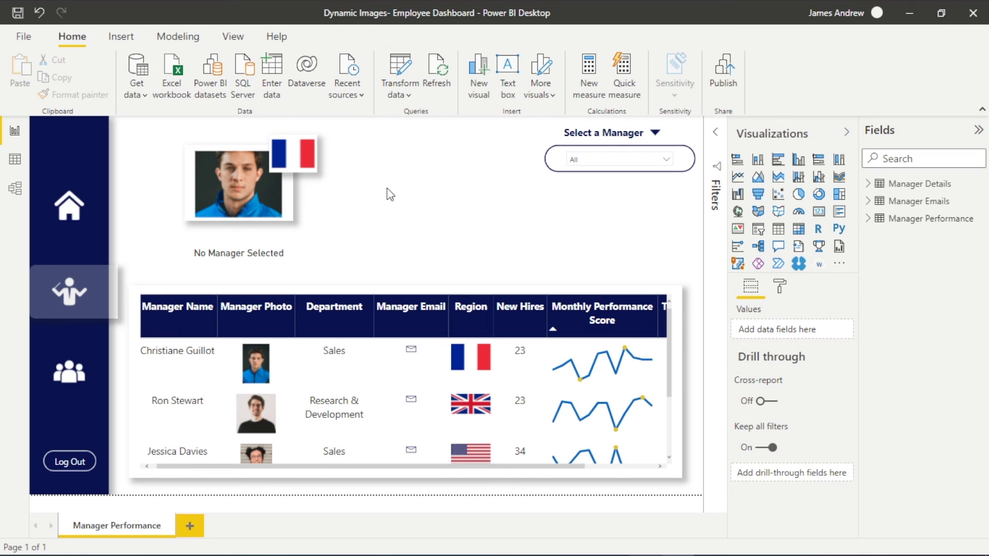
click(667, 158)
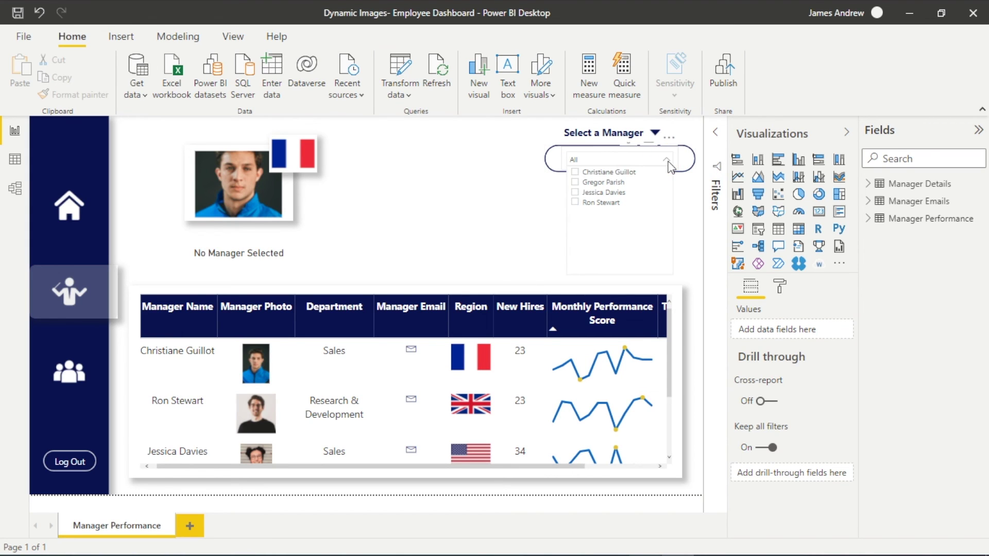
click(574, 172)
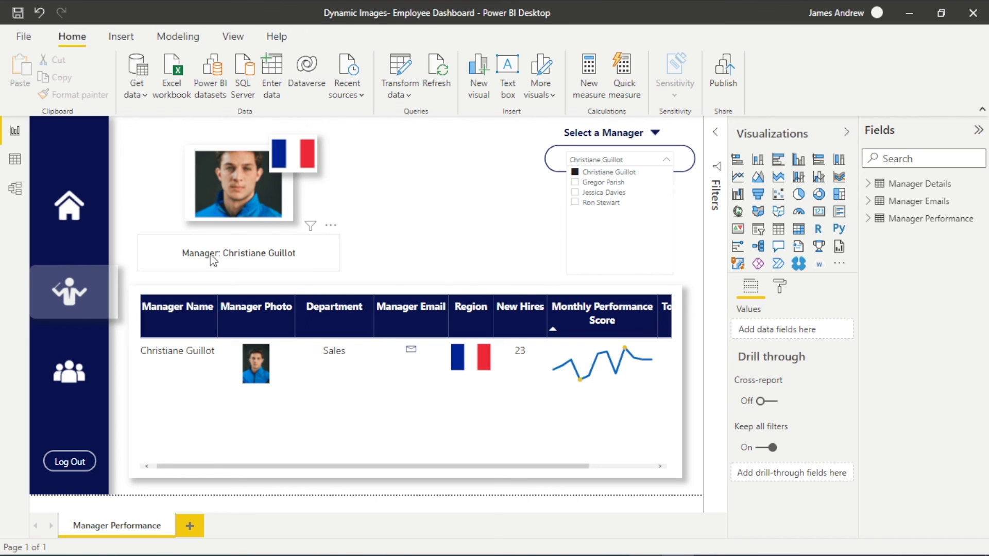
click(575, 193)
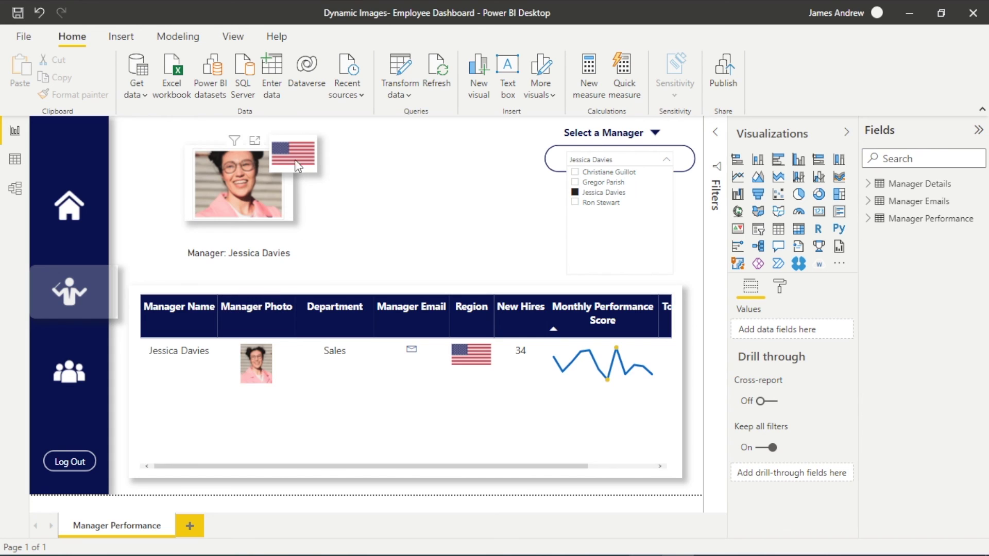
scroll(396, 363, right, 3)
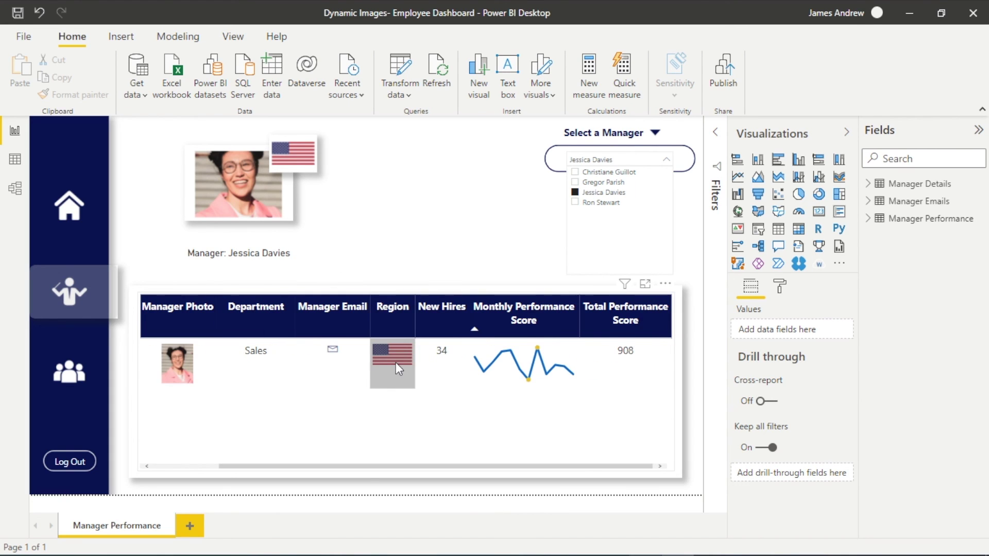
mouse_move(502, 360)
scroll(393, 365, left, 3)
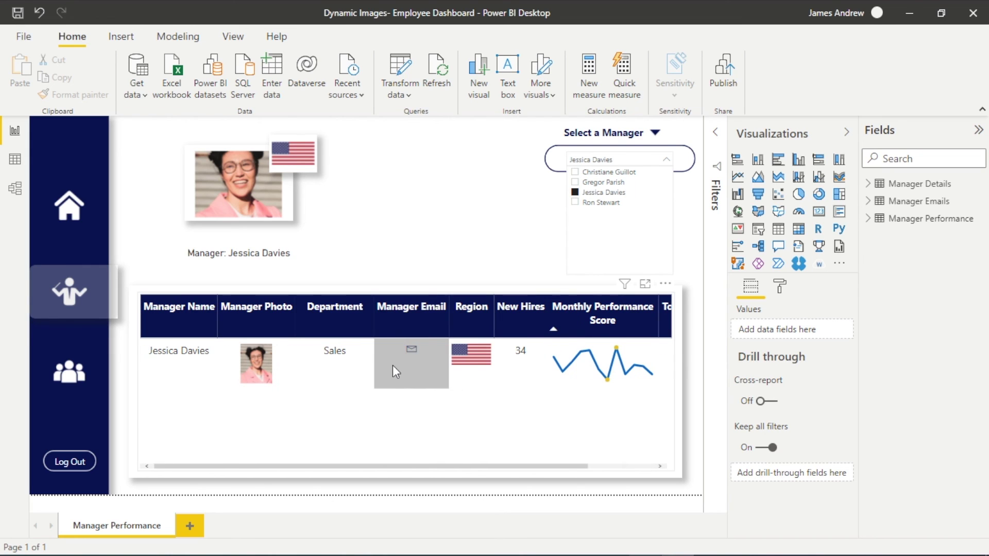
click(576, 203)
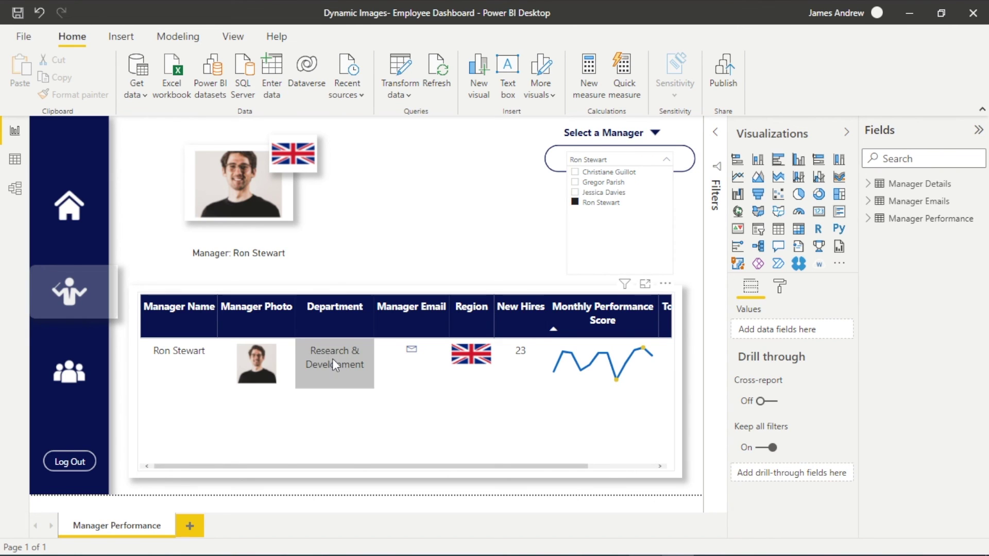
scroll(546, 355, right, 3)
scroll(546, 355, left, 3)
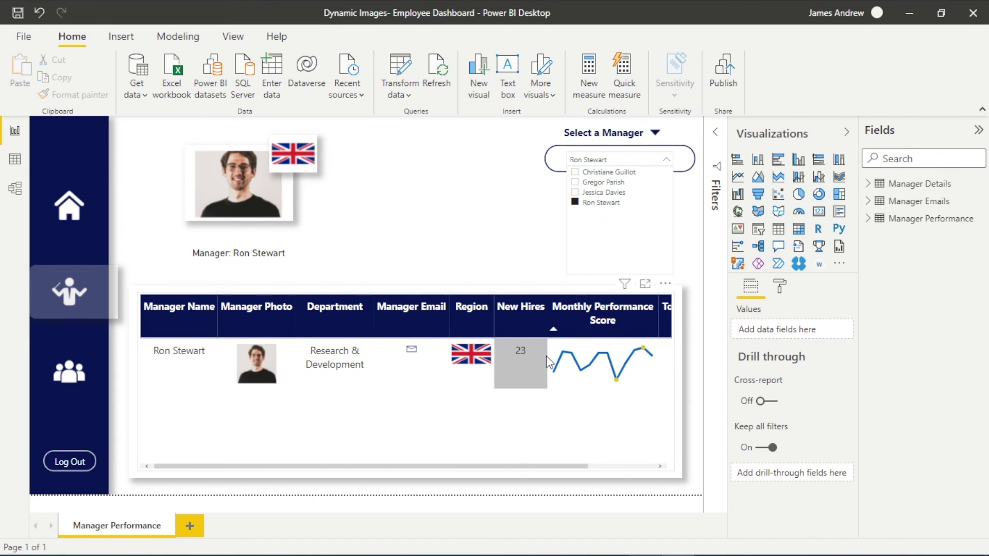
click(575, 202)
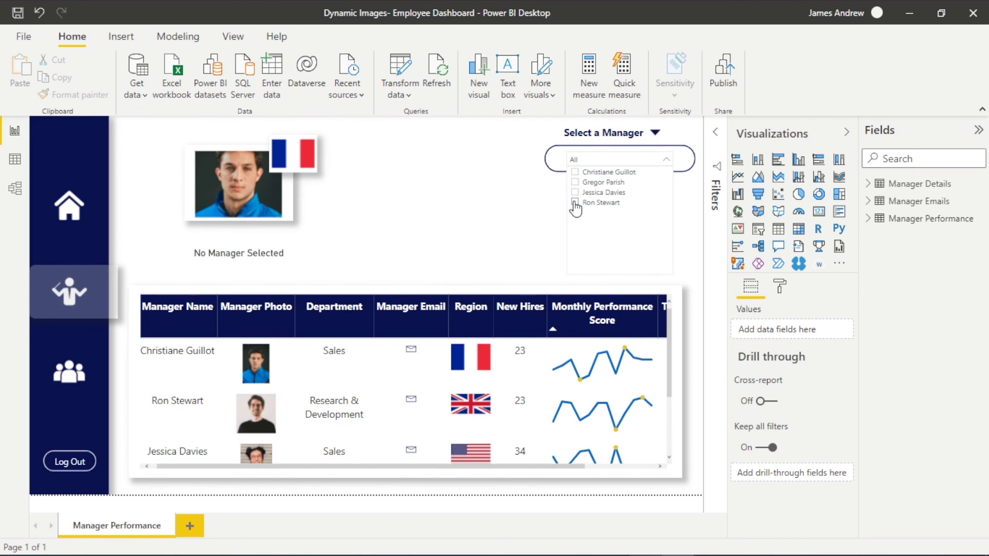
click(458, 200)
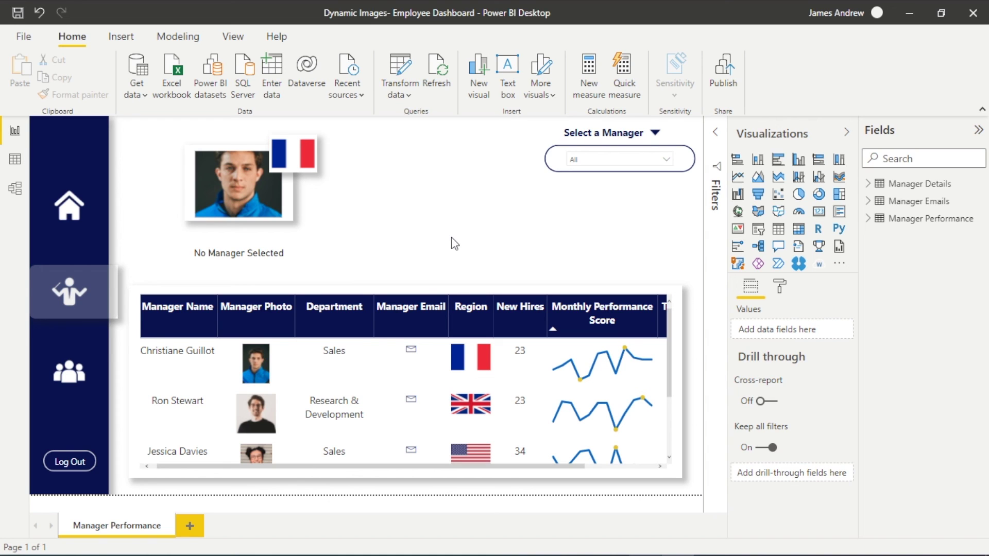
scroll(469, 361, right, 2)
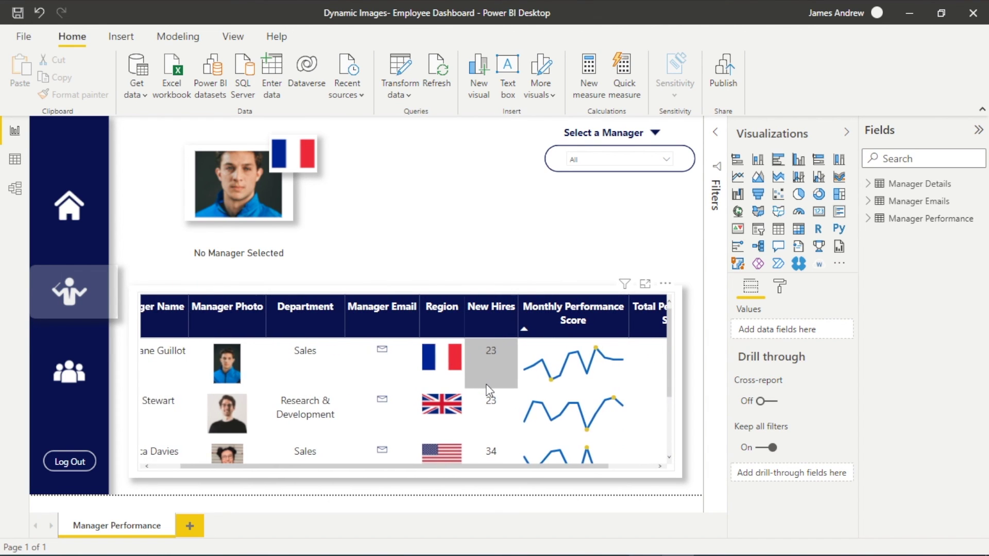
scroll(486, 384, down, 2)
scroll(486, 384, up, 2)
scroll(486, 385, right, 2)
scroll(486, 385, down, 2)
scroll(486, 385, up, 2)
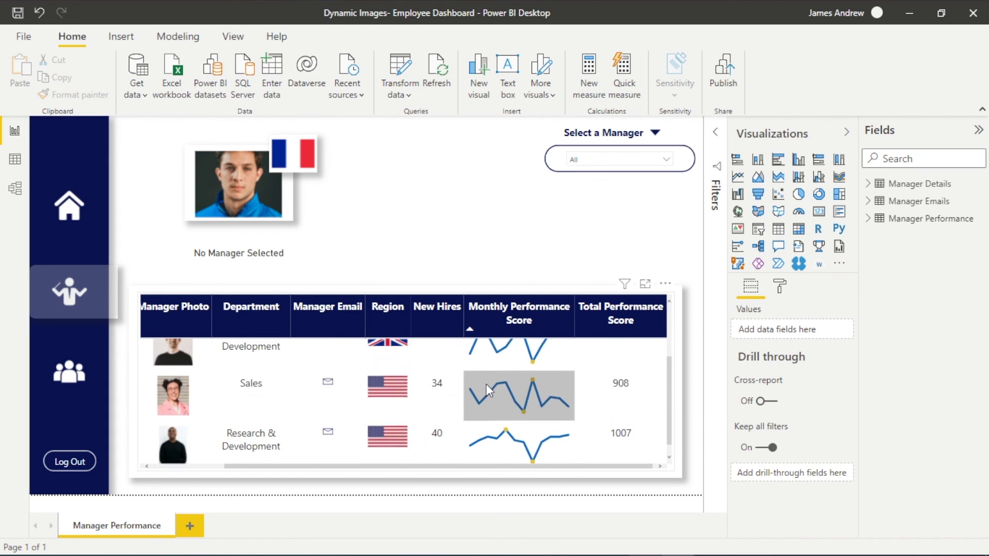
scroll(486, 385, left, 3)
click(420, 195)
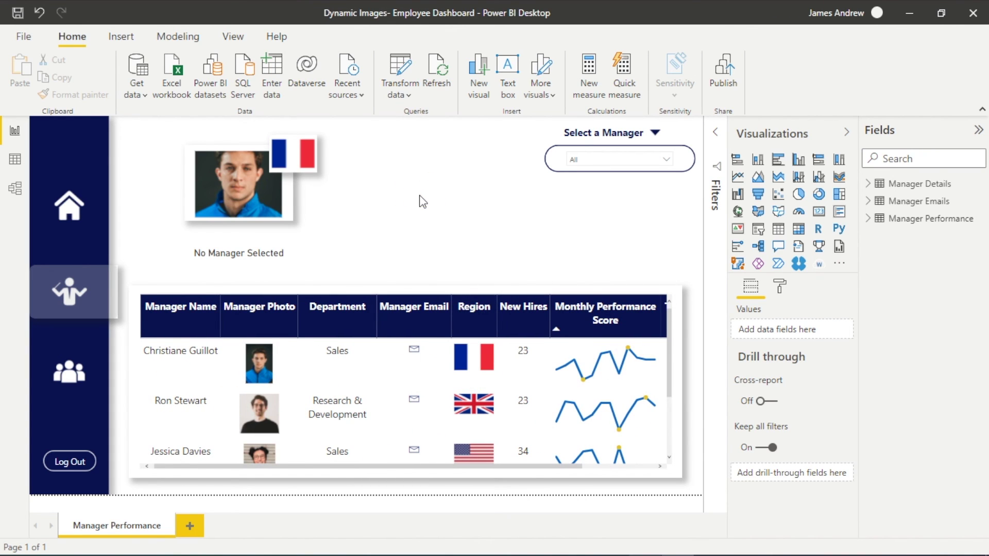